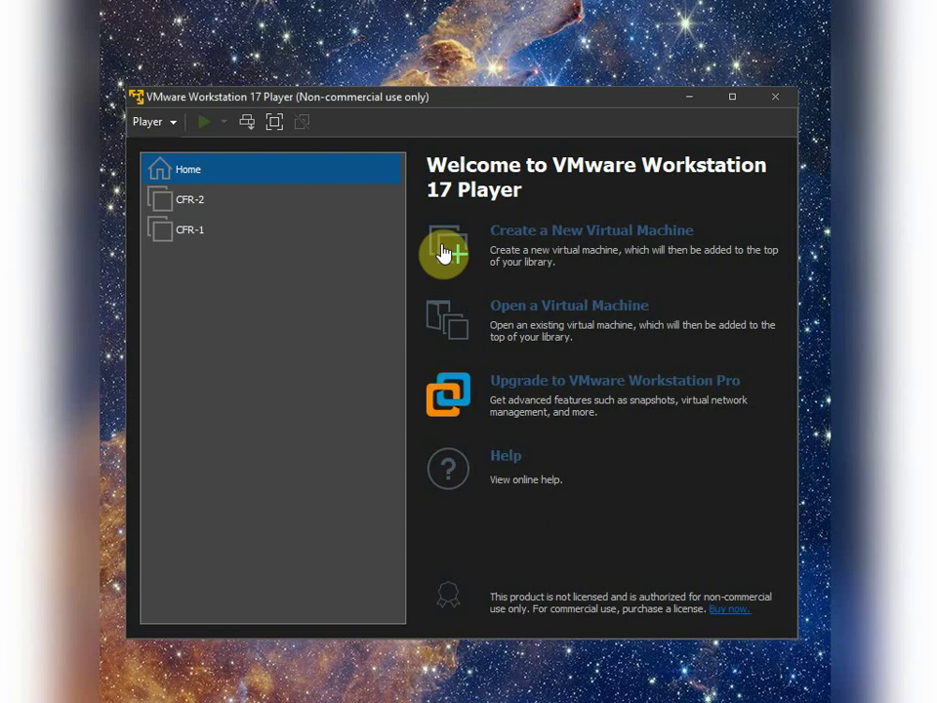
# Step: Start the New Virtual Machine Wizard, with the operating system to be installed later
pyautogui.click(462, 260)
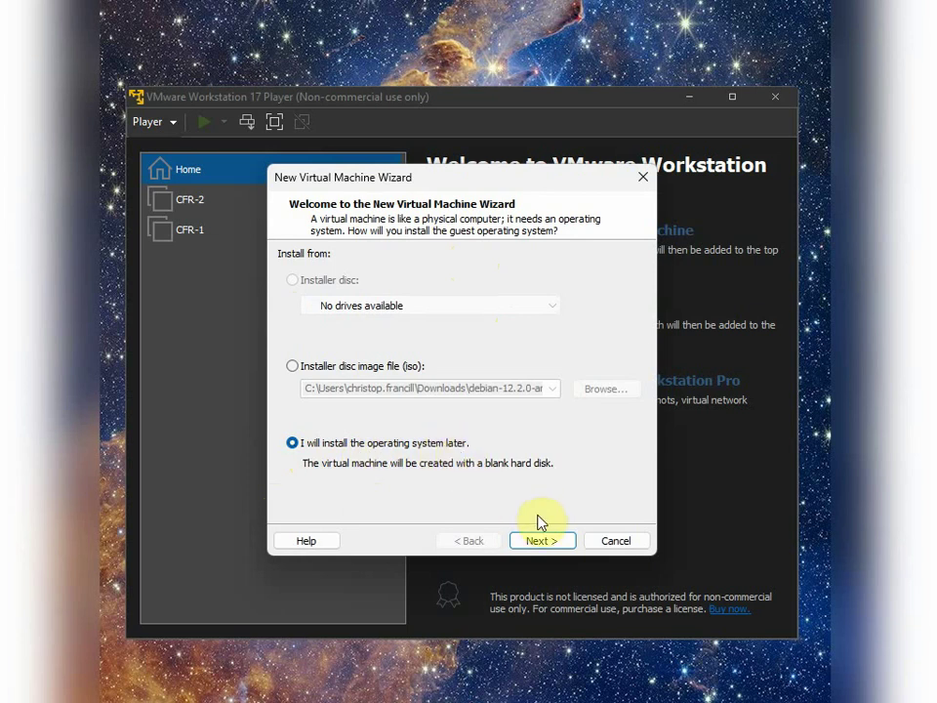
# Step: Choose Linux with version Debian 11.x 64-bit as the guest operating system
pyautogui.click(558, 541)
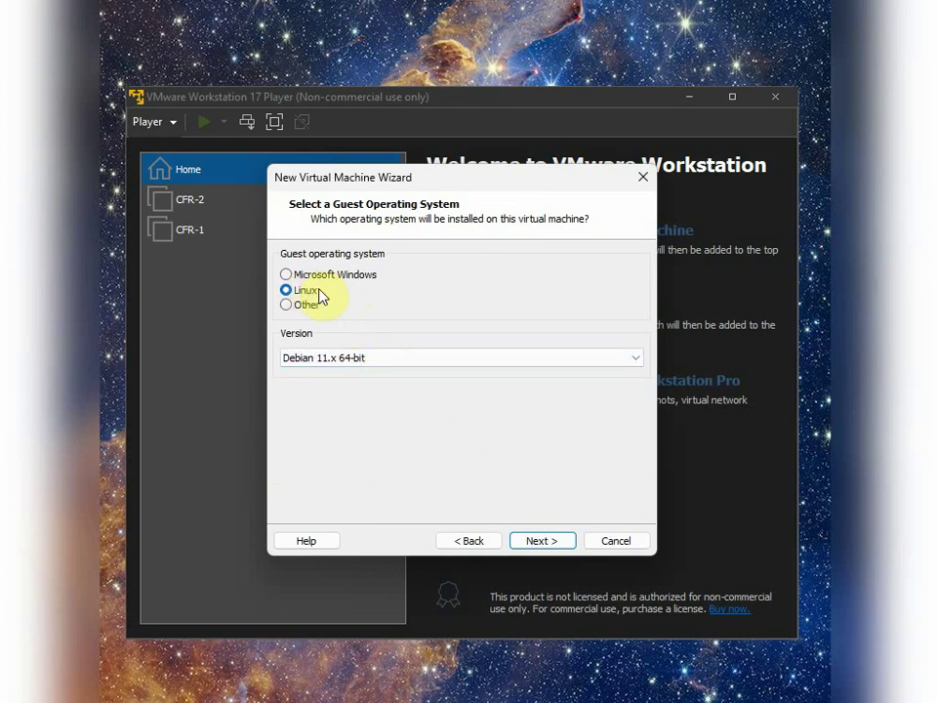
pyautogui.click(375, 360)
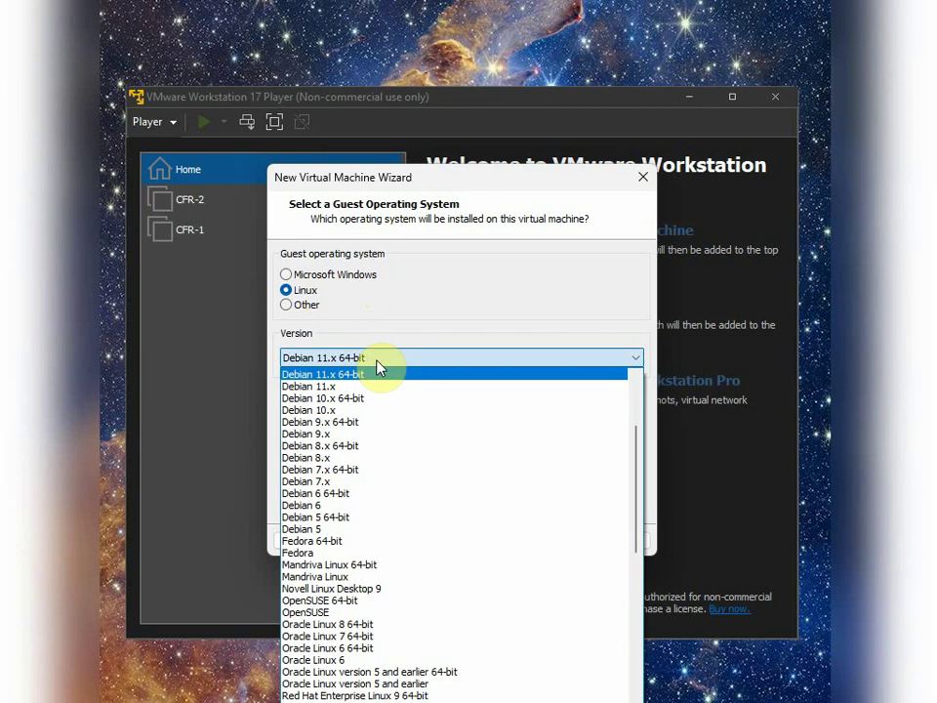
pyautogui.scroll(1, 429, 414)
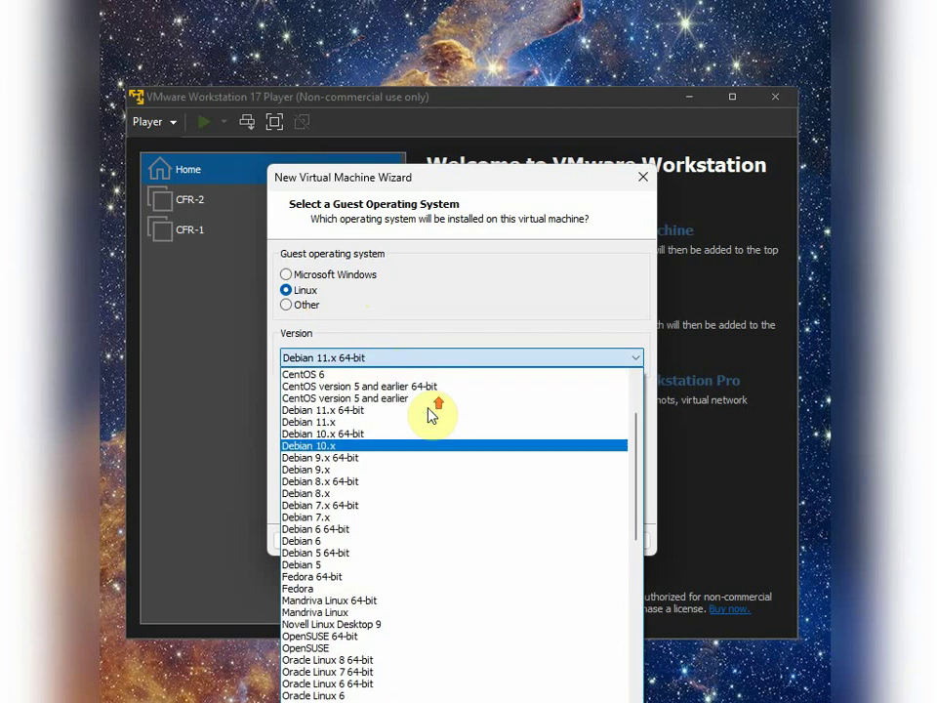
pyautogui.click(340, 409)
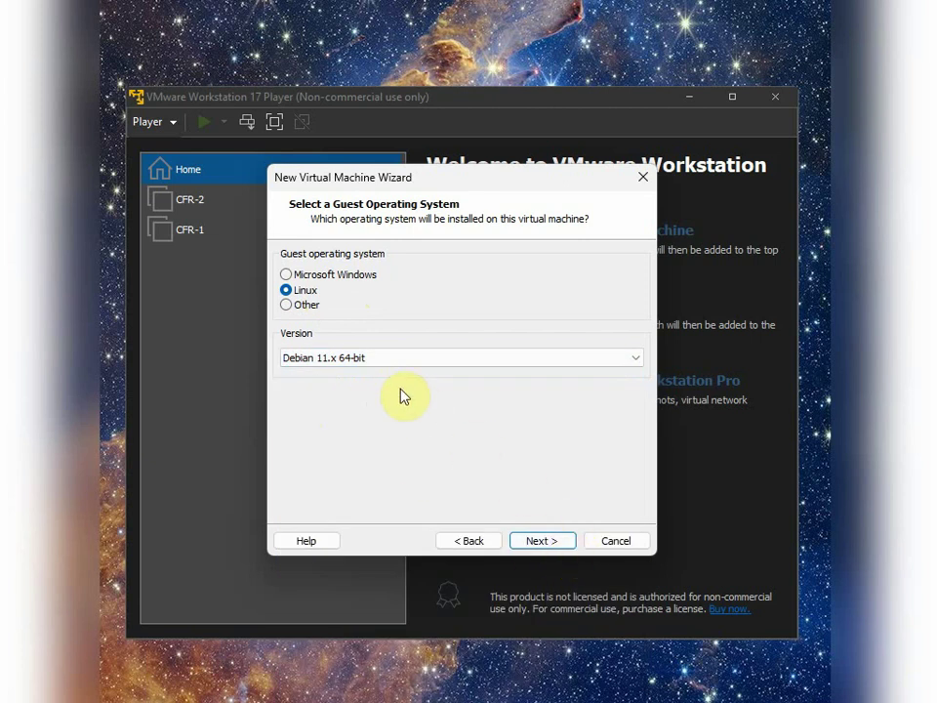
pyautogui.click(405, 359)
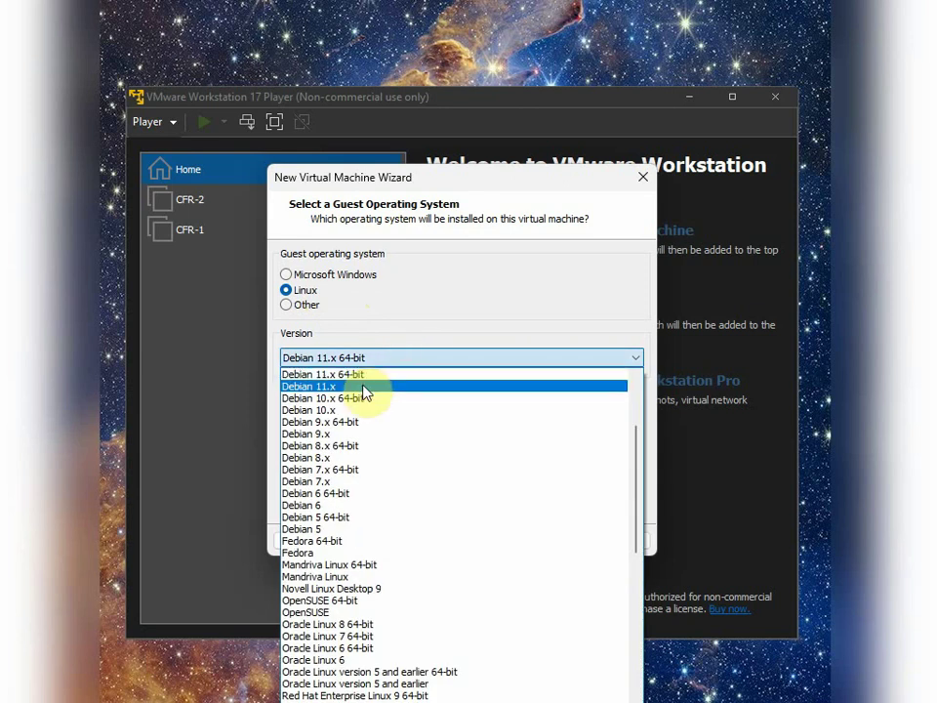
pyautogui.click(387, 312)
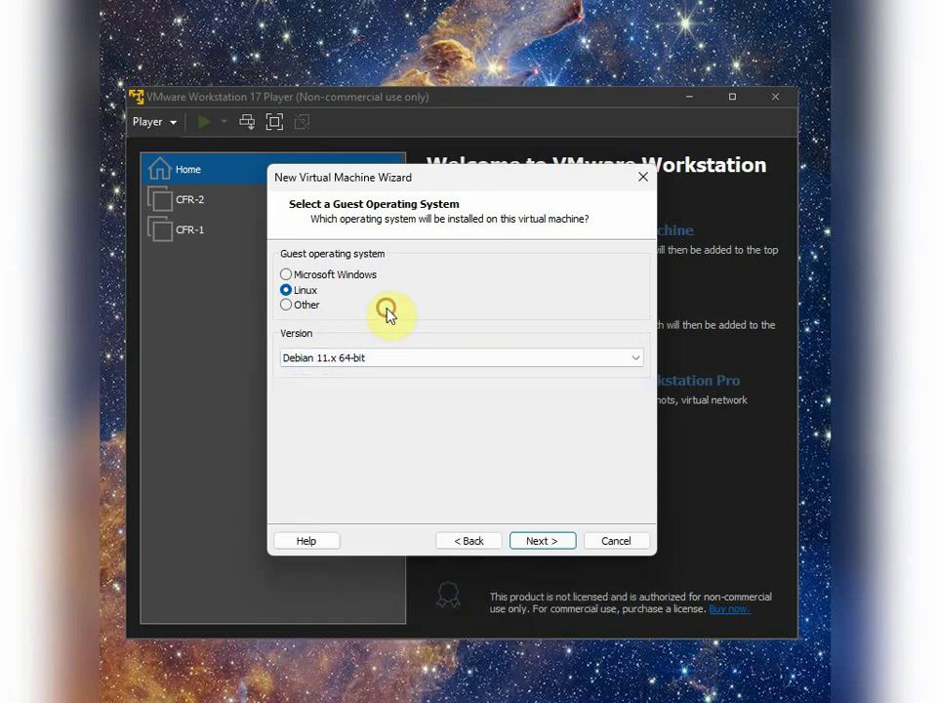
pyautogui.click(558, 542)
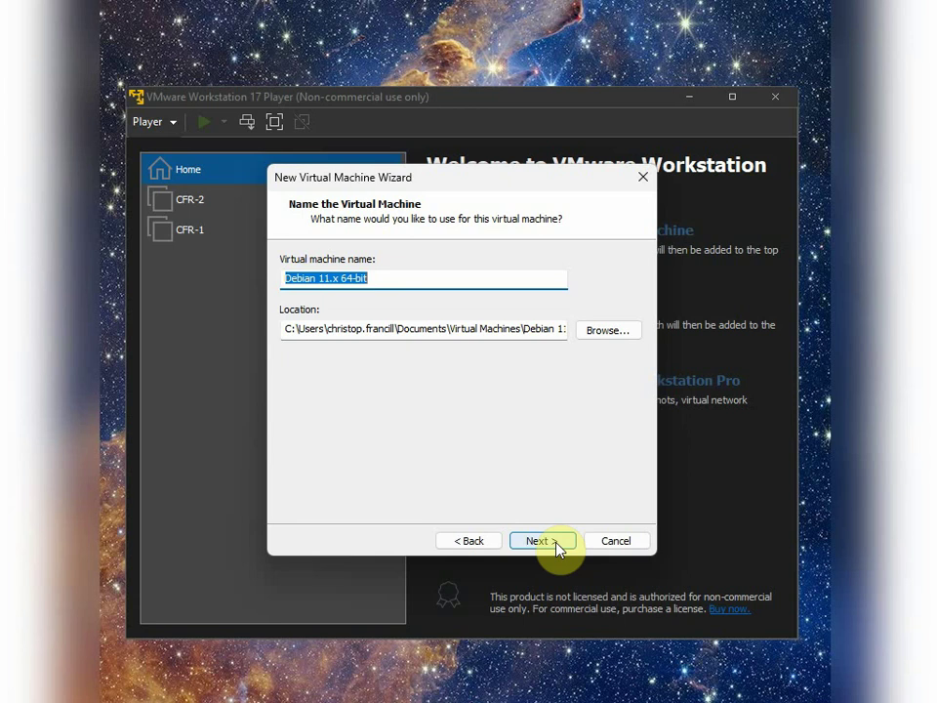
# Step: Name the machine CFR-3 and change its location to C:\VirutalMachines\CFR-3
pyautogui.write('CFR')
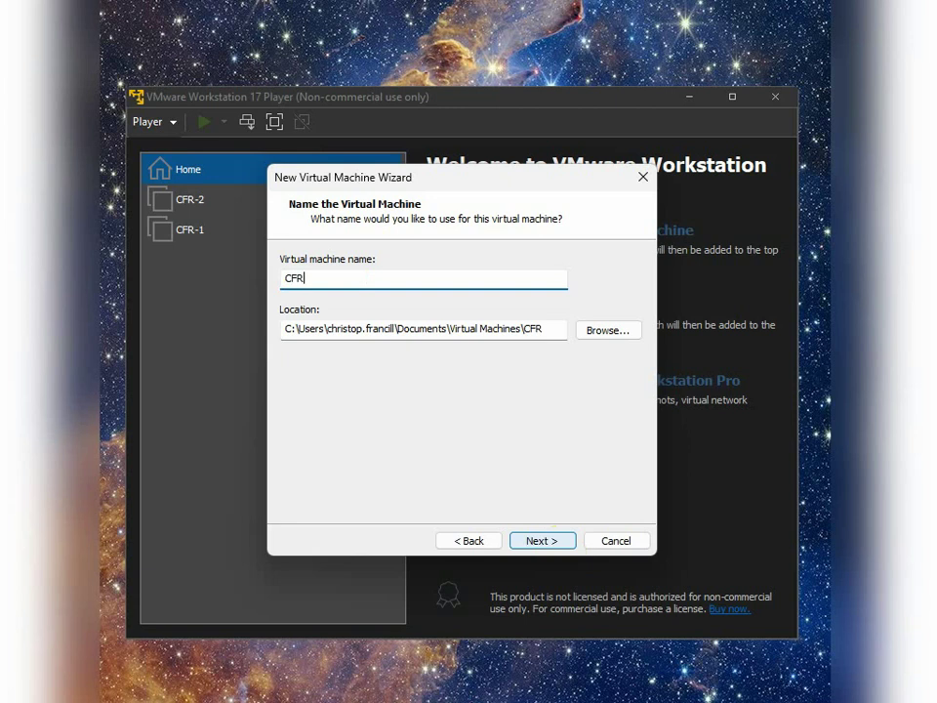
pyautogui.write('-3')
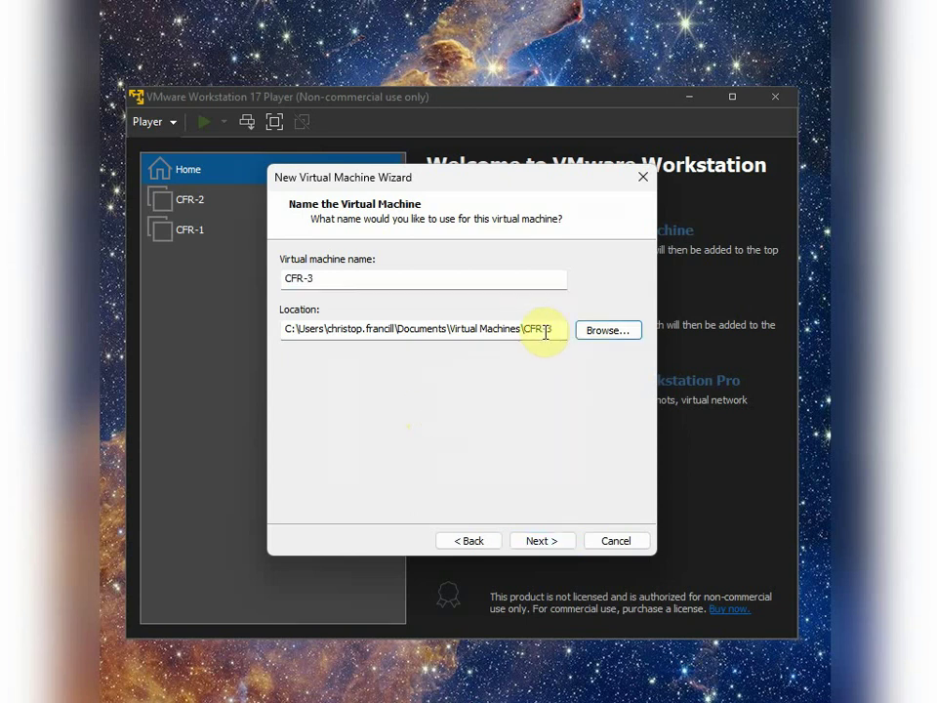
pyautogui.press('Tab')
pyautogui.press('Tab')
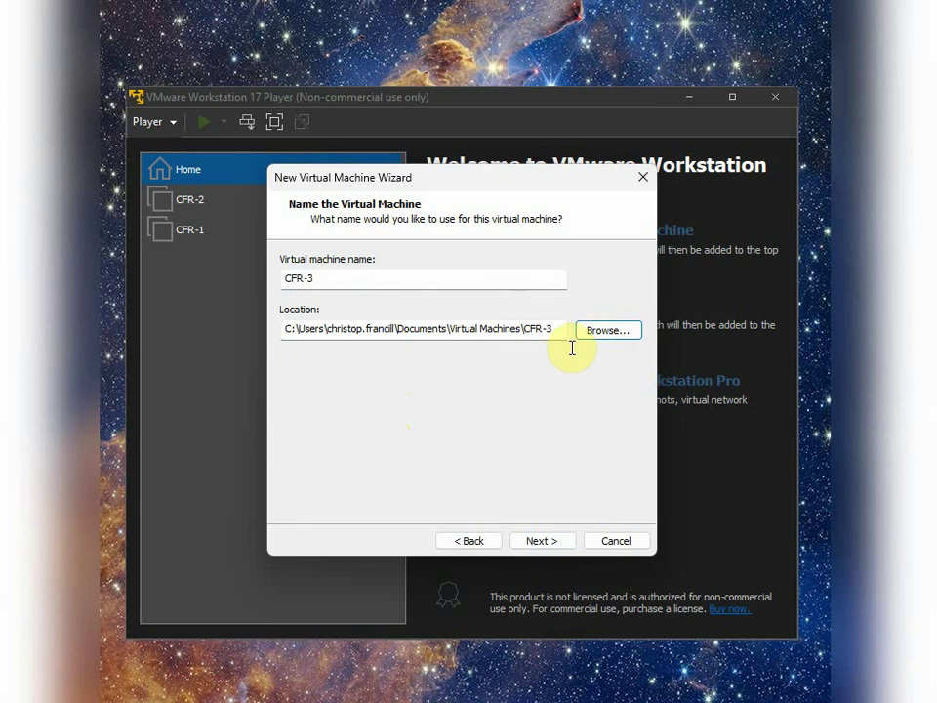
pyautogui.click(554, 327)
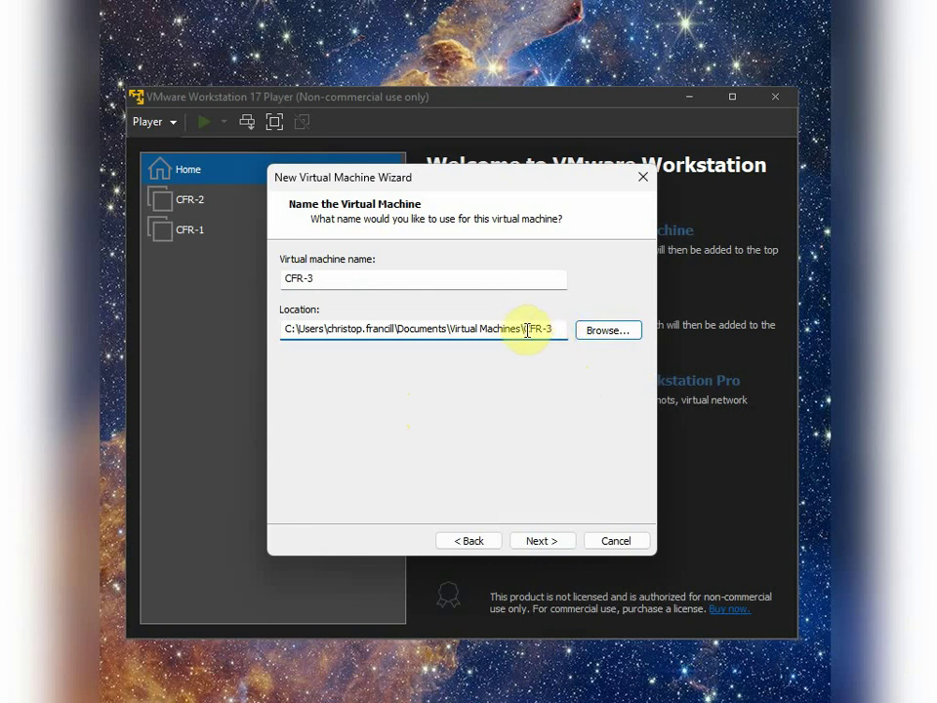
pyautogui.moveTo(522, 329); pyautogui.dragTo(304, 321)
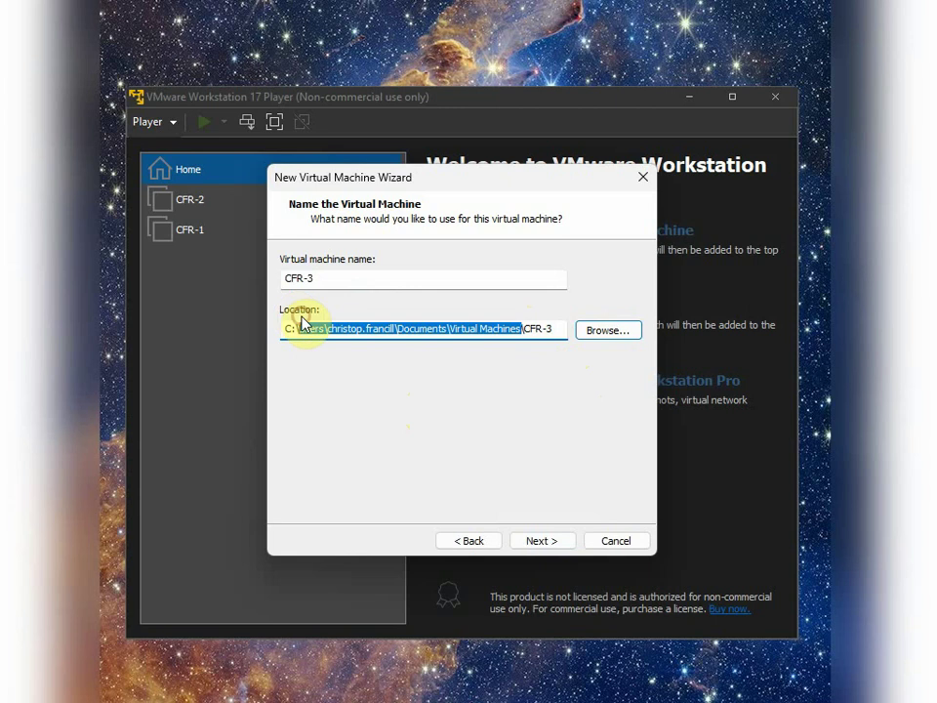
pyautogui.write('Viruta')
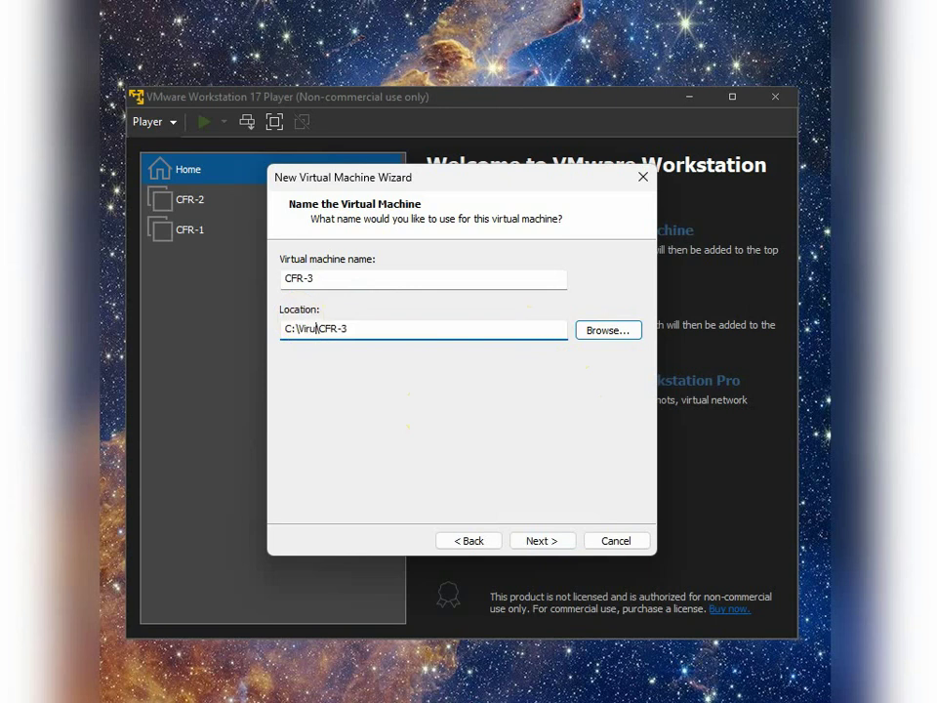
pyautogui.write('lMachines')
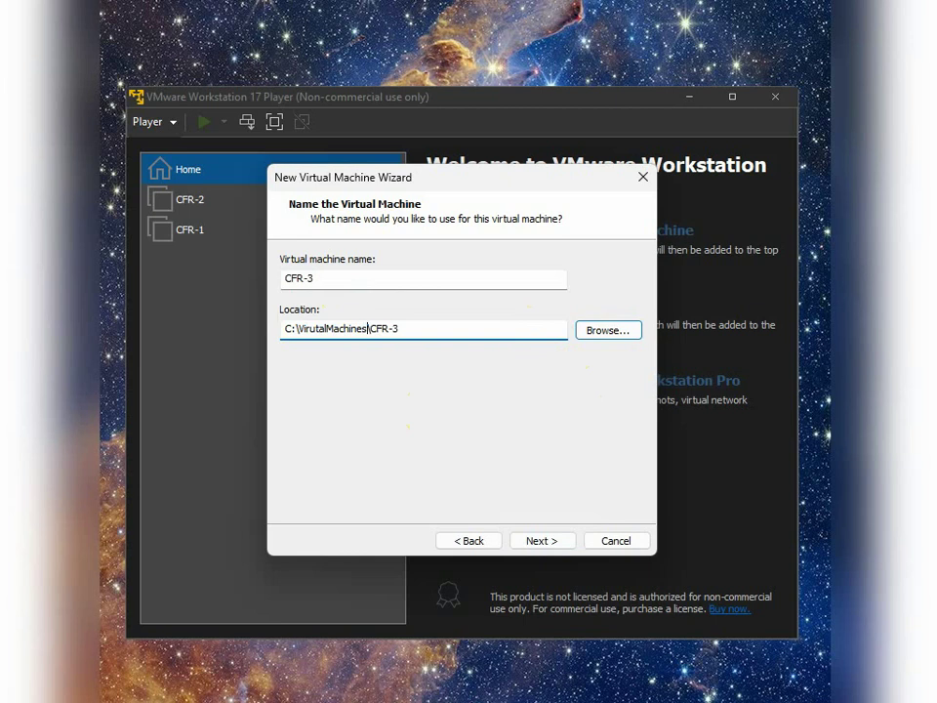
pyautogui.click(542, 541)
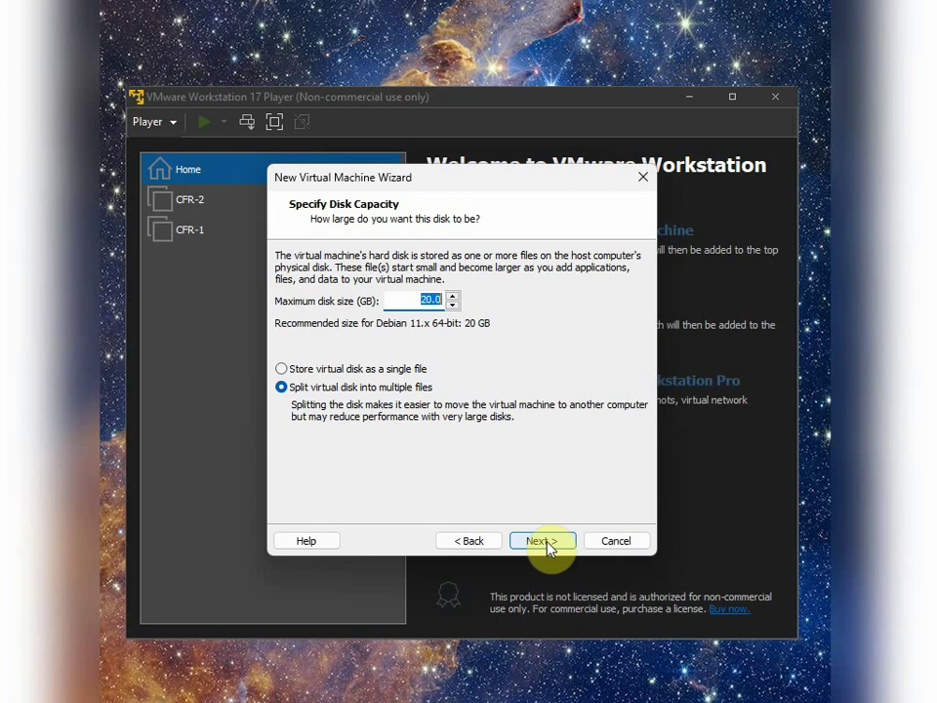
# Step: Set the maximum disk size to 10 GB, keeping the disk split into multiple files
pyautogui.write('10')
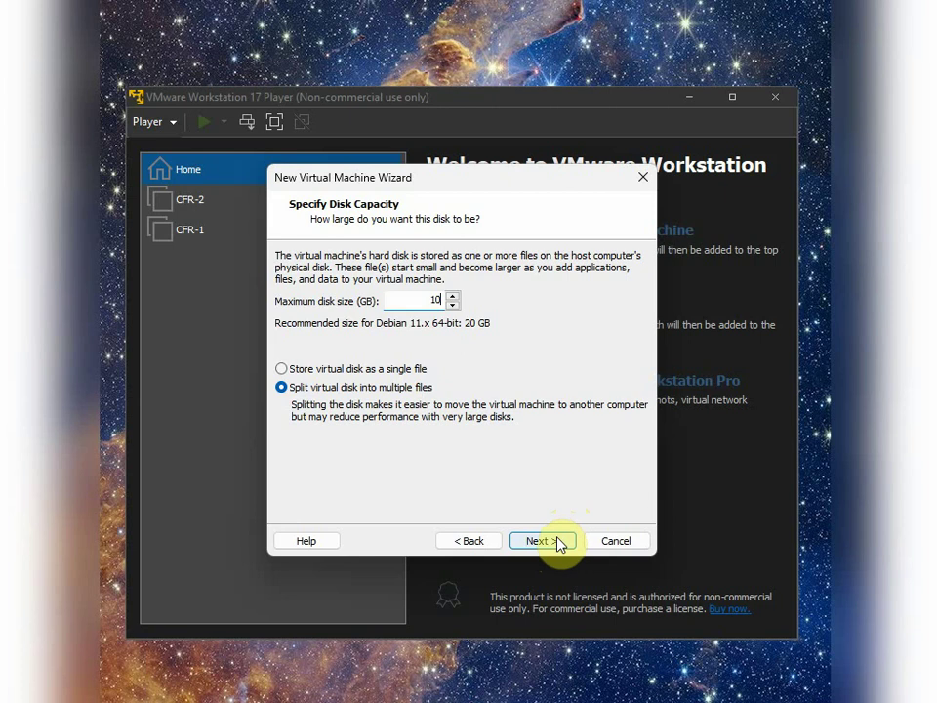
pyautogui.click(557, 540)
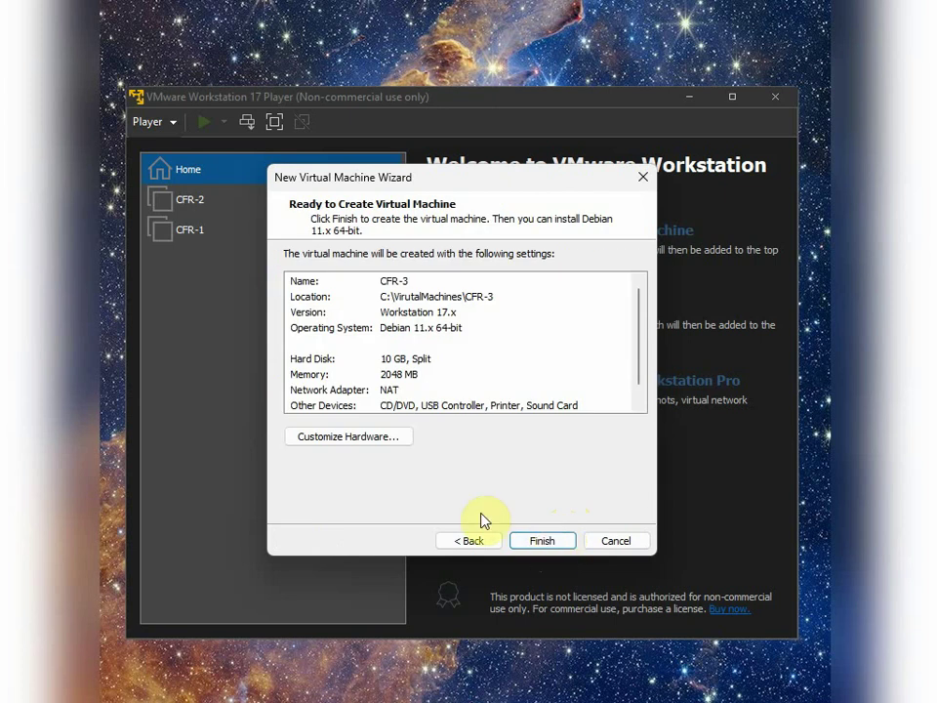
# Step: In Customize Hardware, lower the VM's memory from 2048 to 1024 MB
pyautogui.click(336, 444)
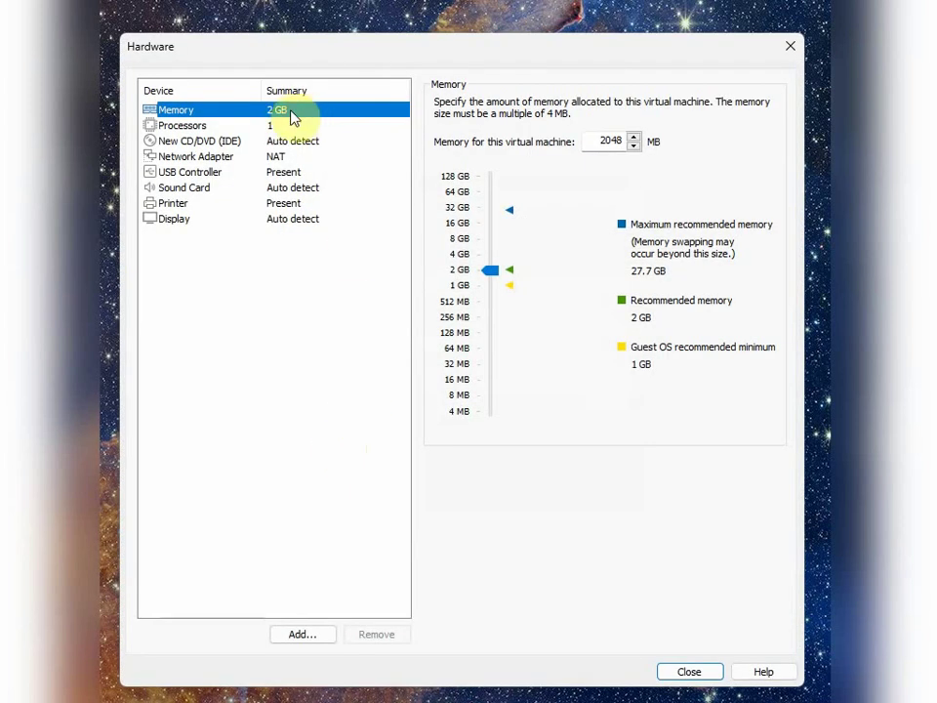
pyautogui.click(599, 141)
pyautogui.doubleClick(599, 141)
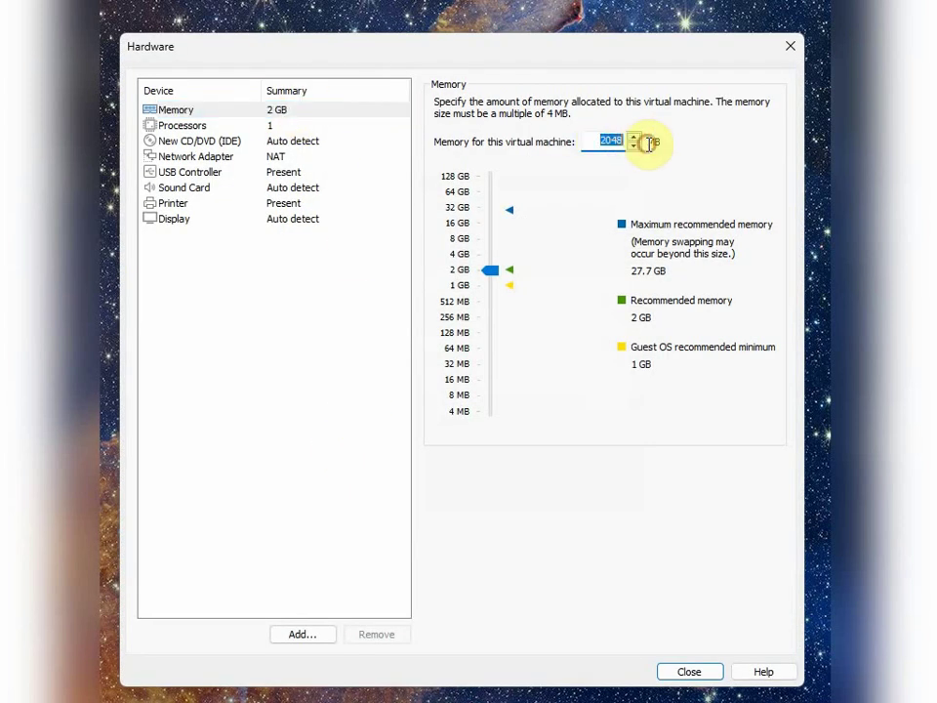
pyautogui.write('1024')
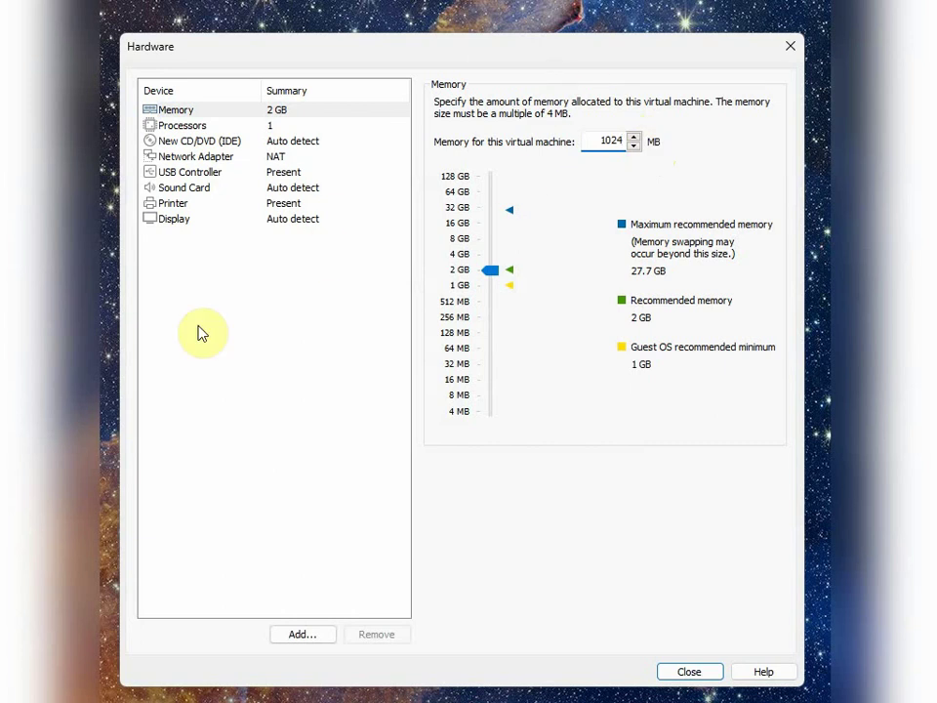
# Step: Point the CD/DVD drive at the debian-12.2.0-amd64-netinst.iso image and close hardware settings
pyautogui.click(268, 143)
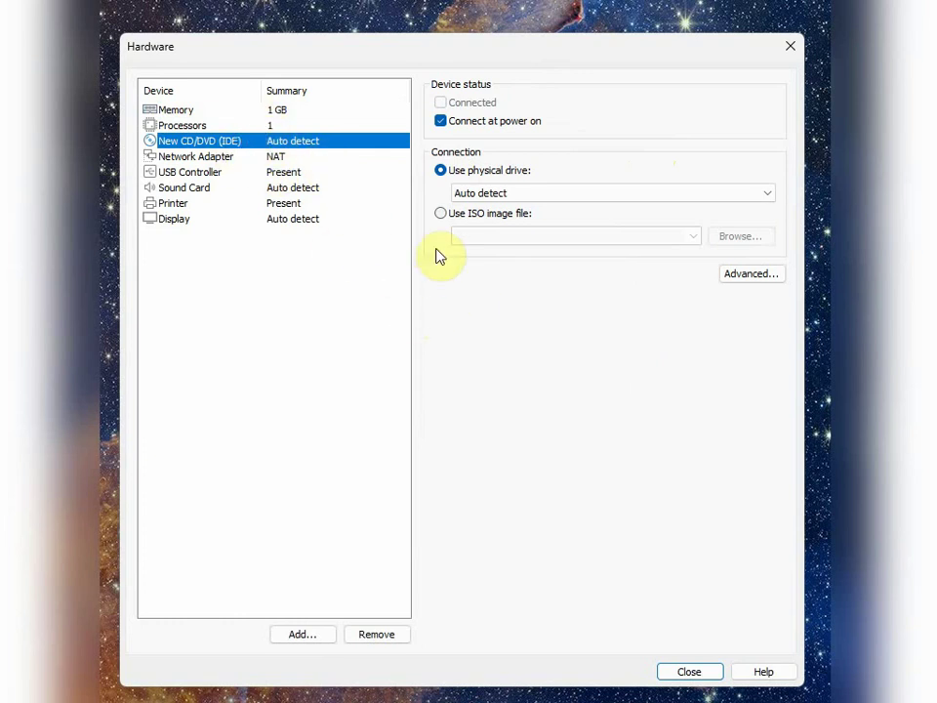
pyautogui.click(456, 215)
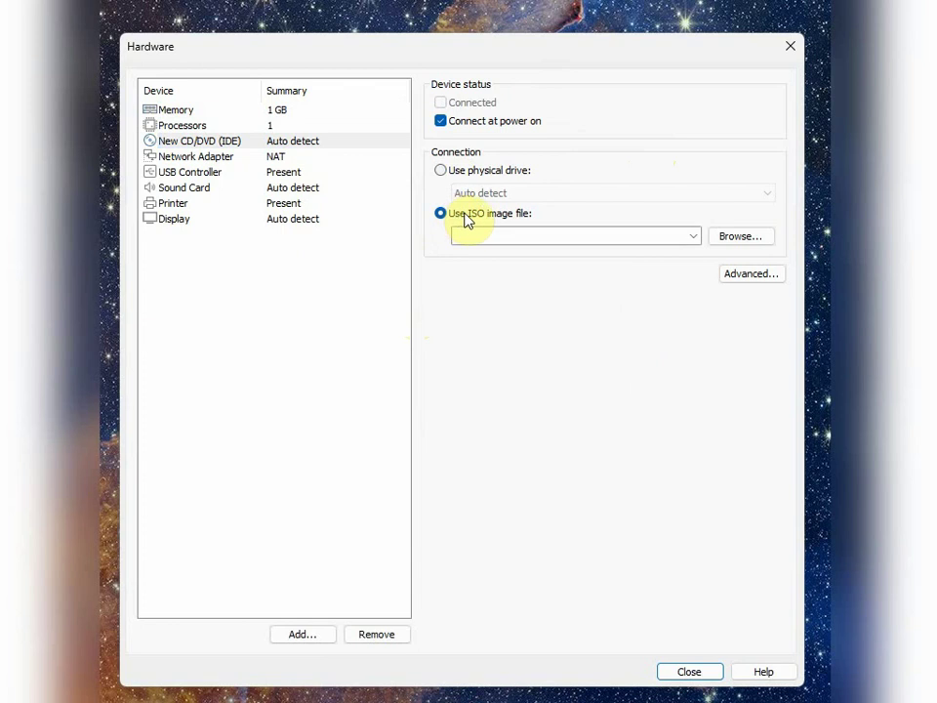
pyautogui.click(693, 237)
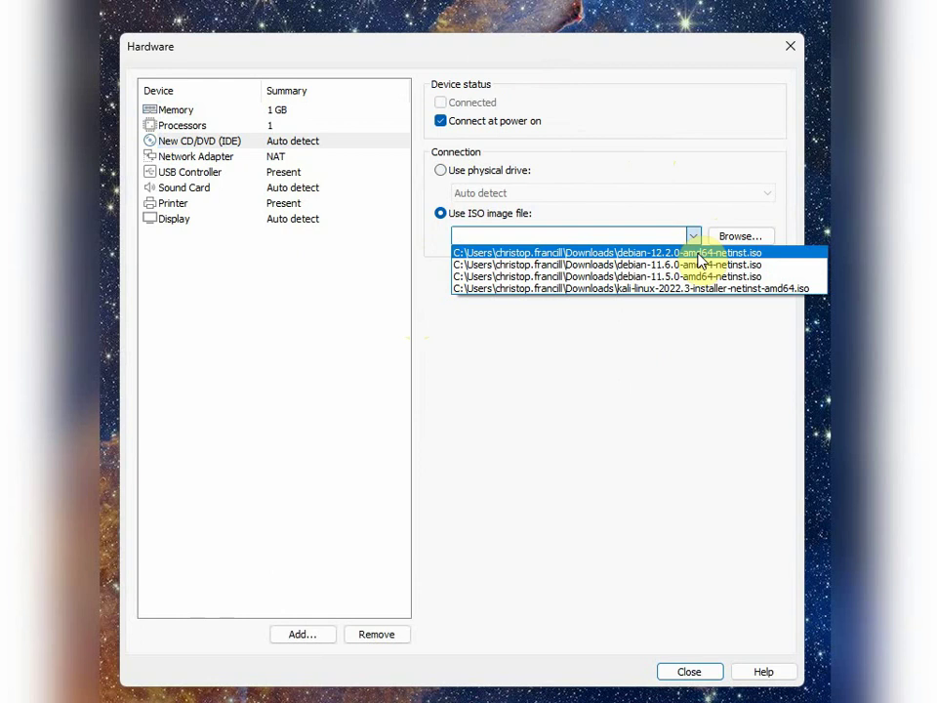
pyautogui.click(697, 254)
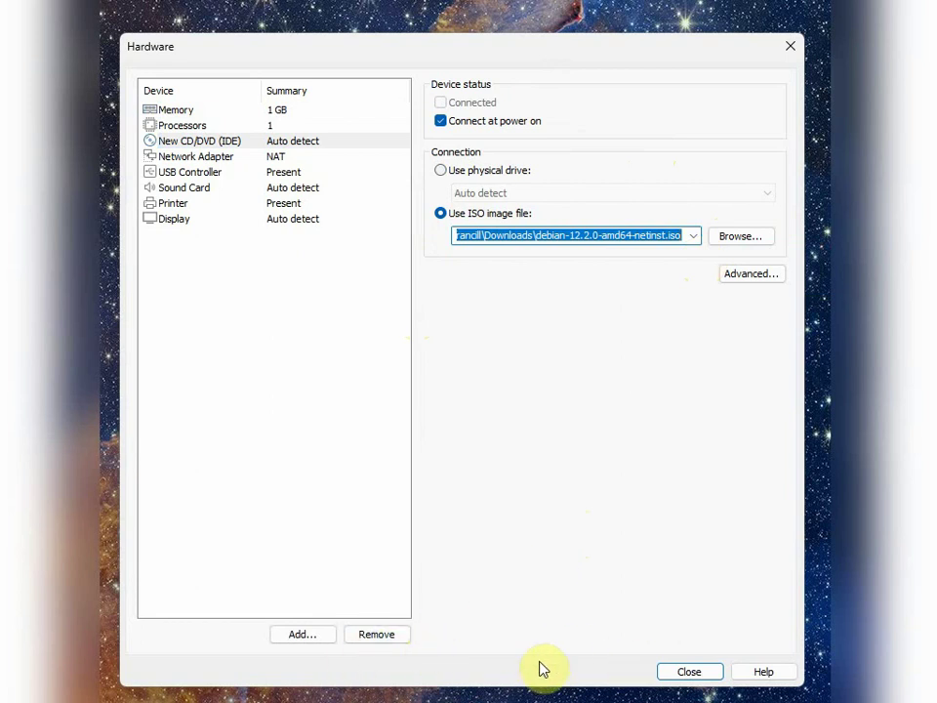
pyautogui.click(686, 672)
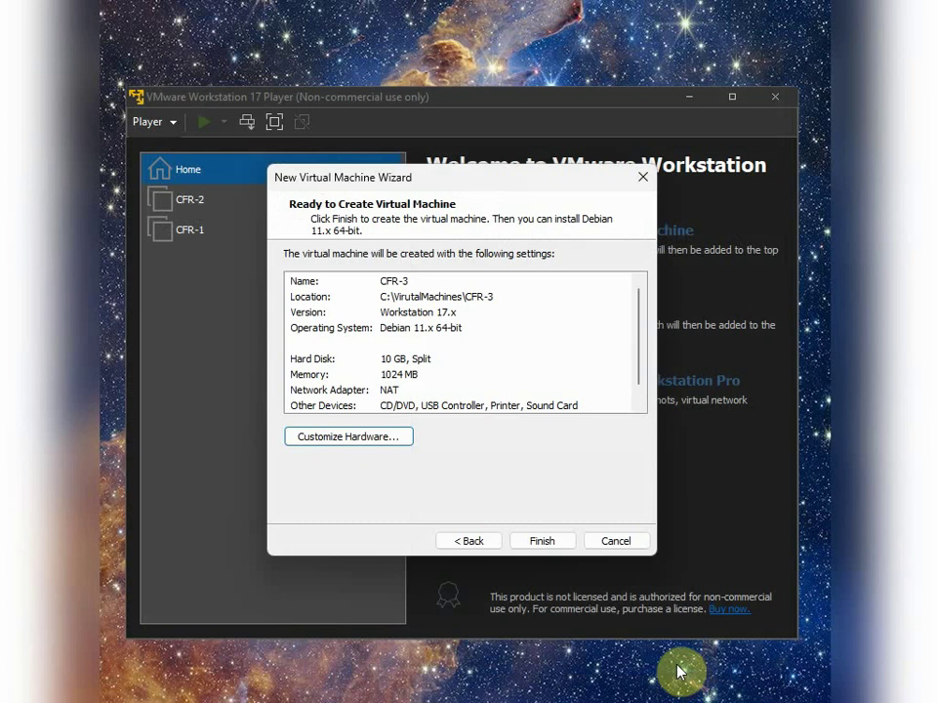
# Step: Finish the wizard to create the CFR-3 virtual machine
pyautogui.scroll(-1, 502, 341)
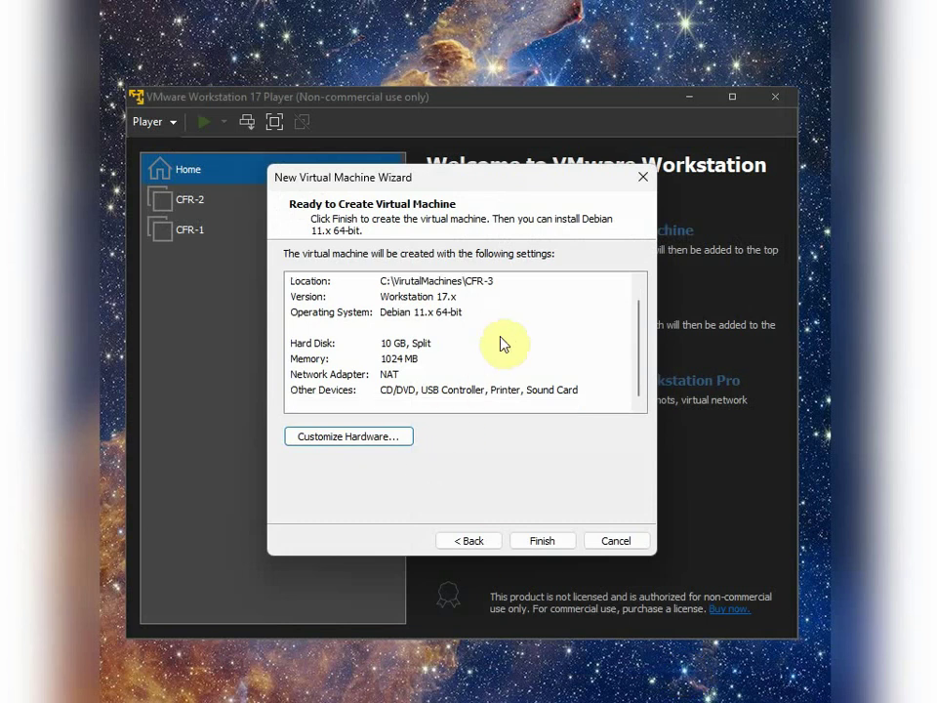
pyautogui.click(553, 551)
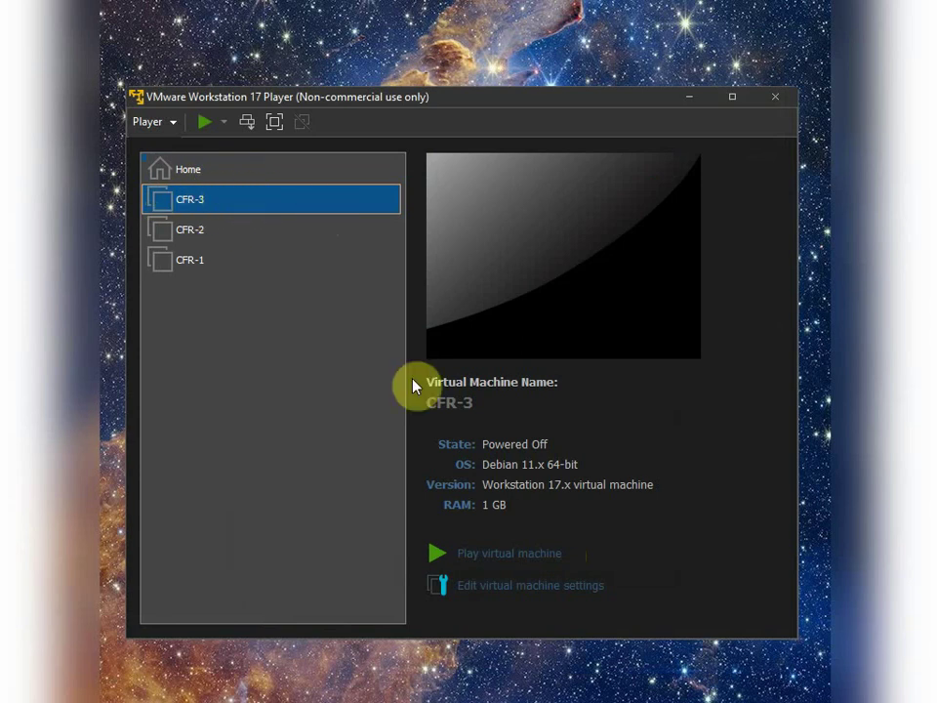
# Step: Power on CFR-3 and launch Graphical install from the Debian boot menu
pyautogui.click(549, 563)
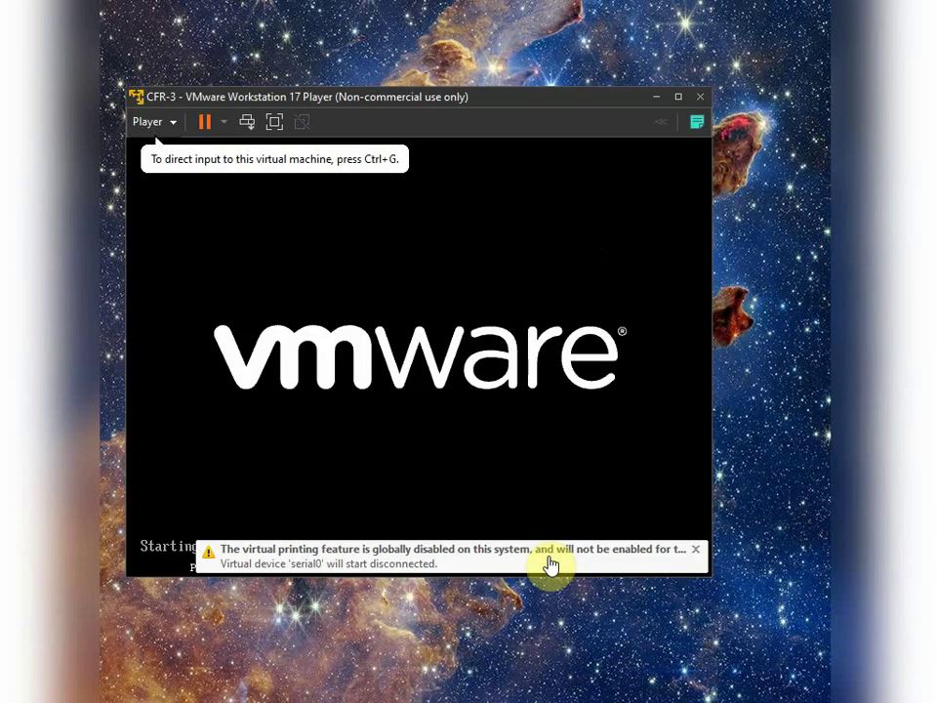
pyautogui.click(496, 438)
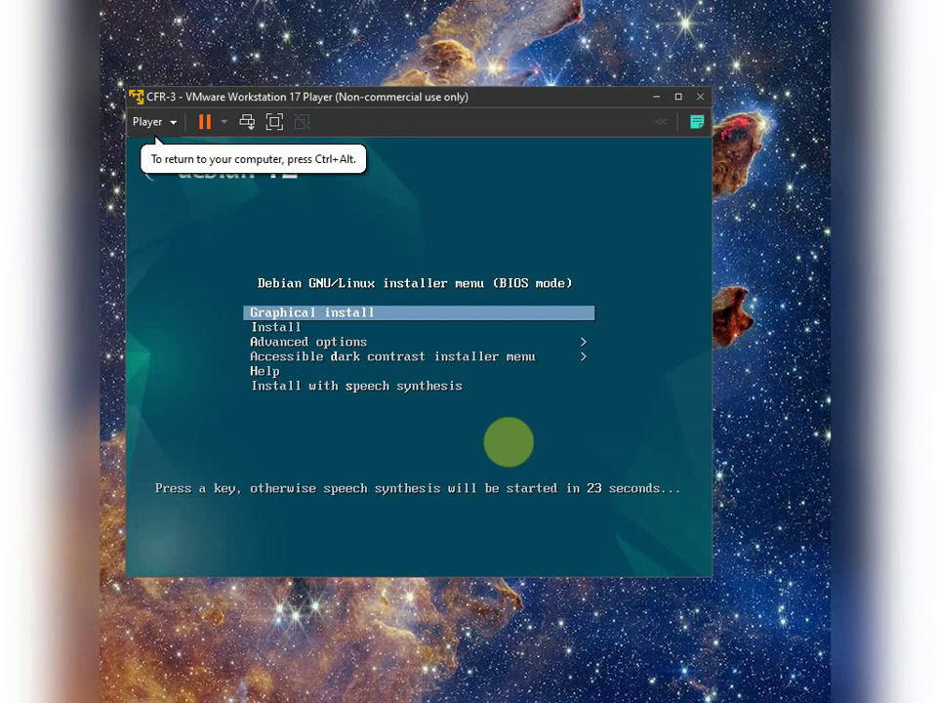
pyautogui.press('Return')
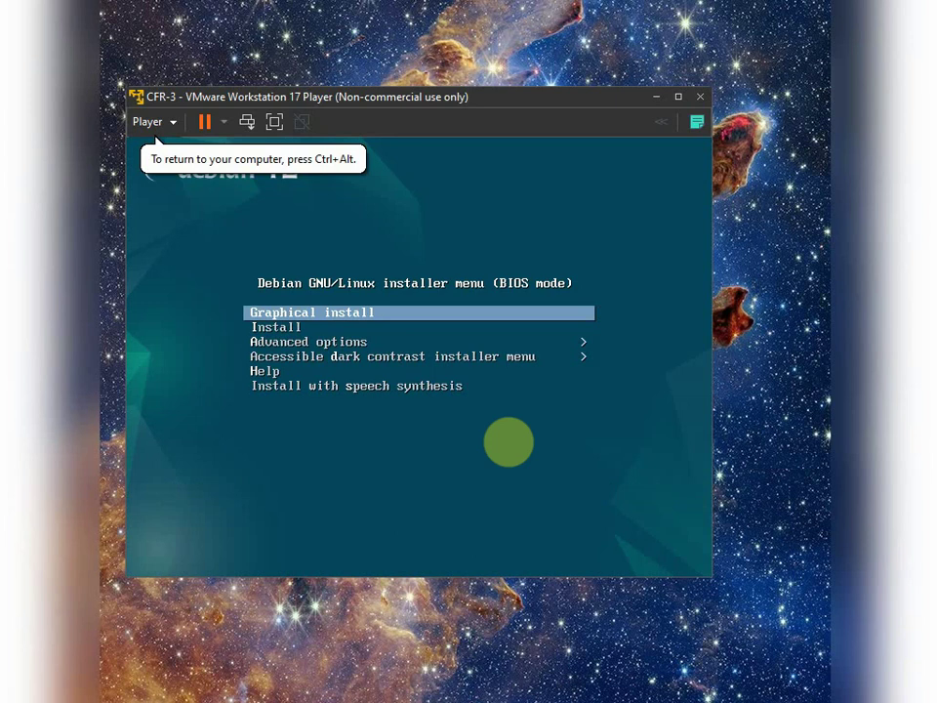
pyautogui.press('Return')
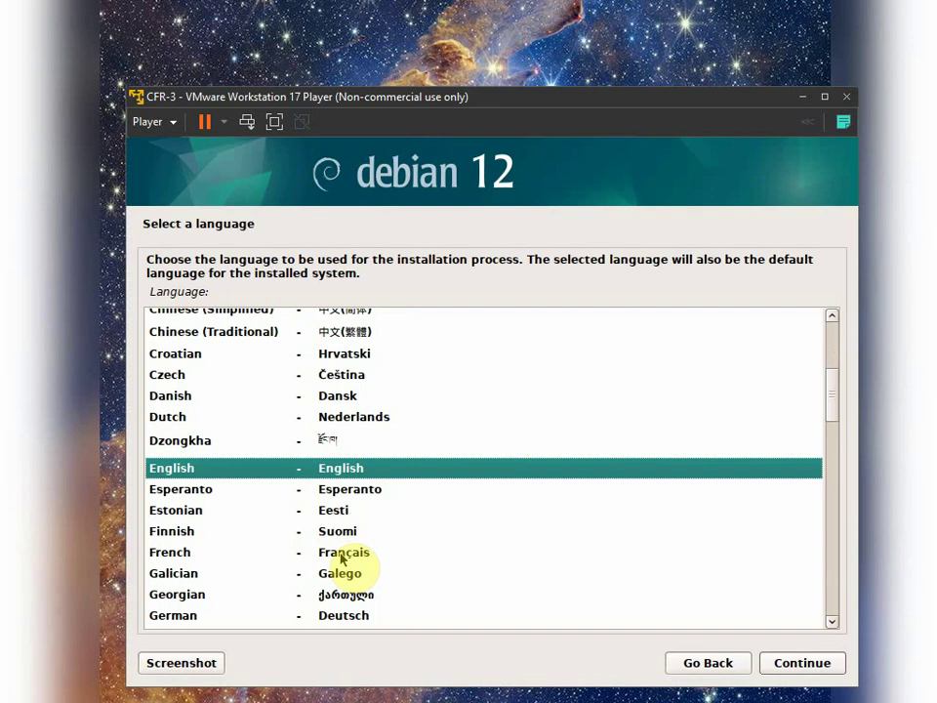
# Step: Choose French as the language, Suisse as the country, and the Suisse romand keyboard
pyautogui.click(342, 558)
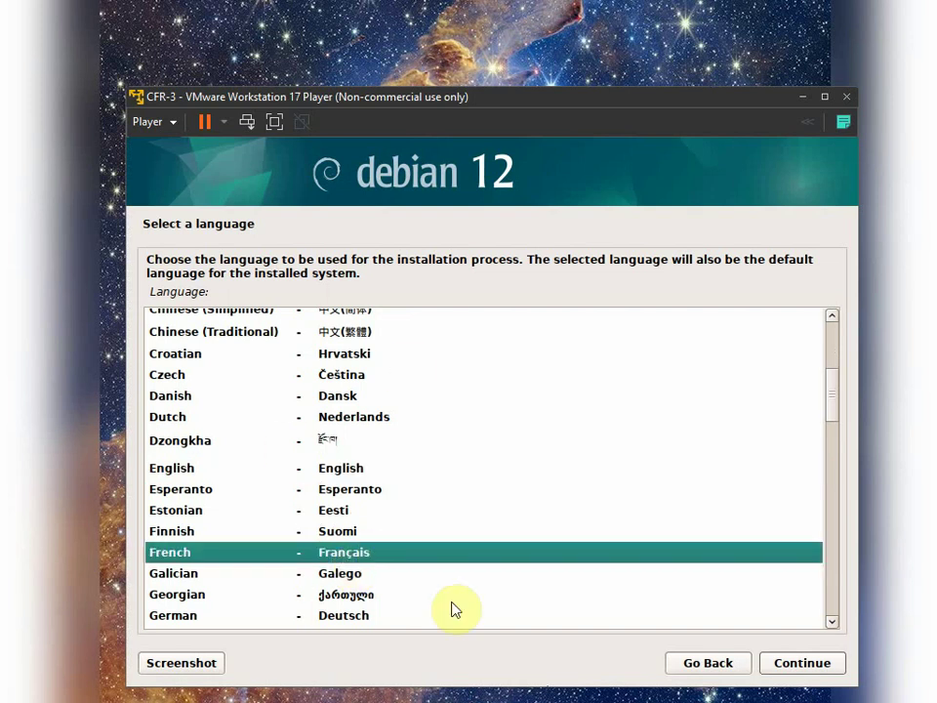
pyautogui.click(787, 662)
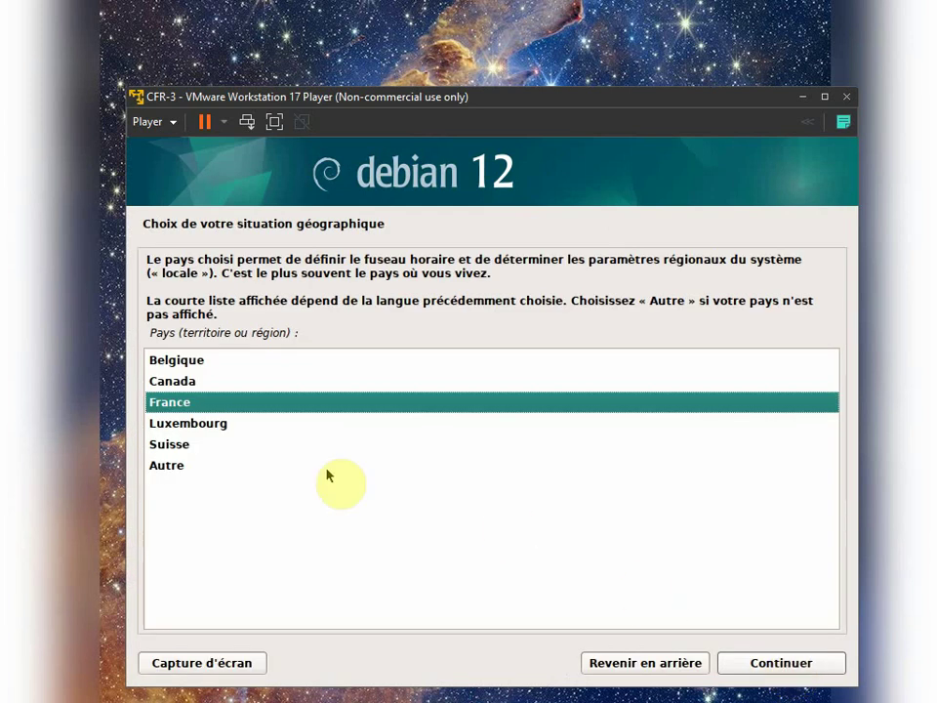
pyautogui.click(182, 447)
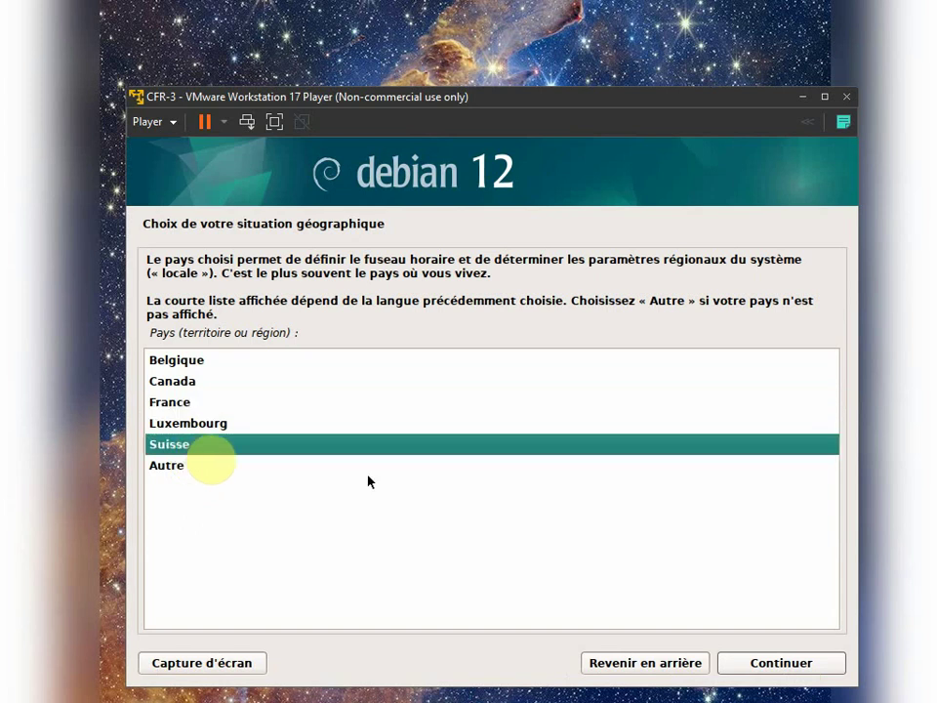
pyautogui.click(797, 667)
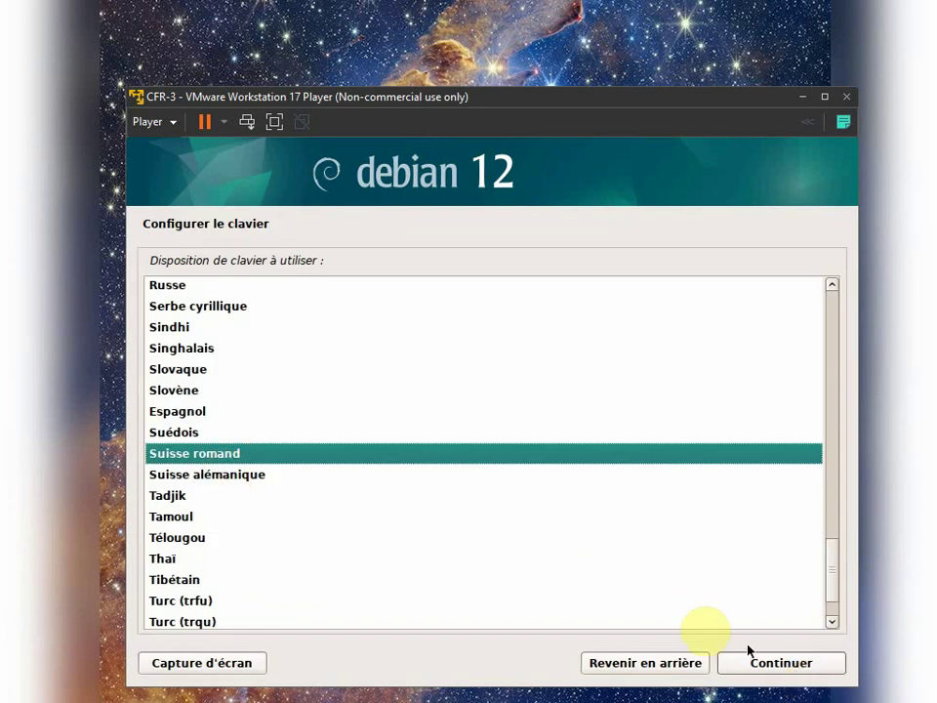
pyautogui.click(792, 671)
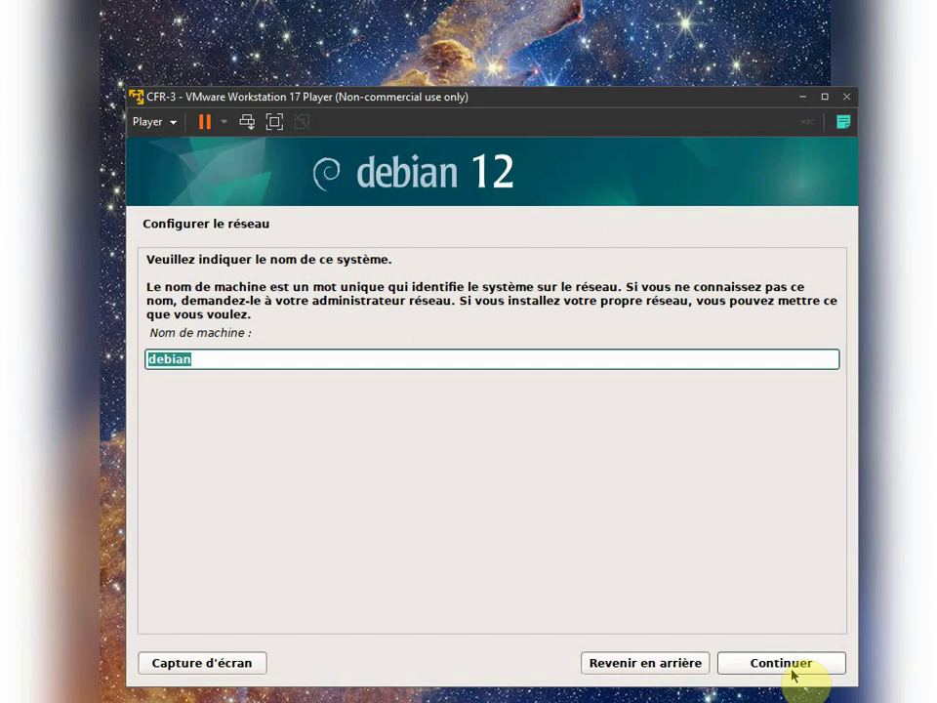
# Step: Enter CFR-3 as the hostname and leave the domain name blank
pyautogui.write('CFR-3')
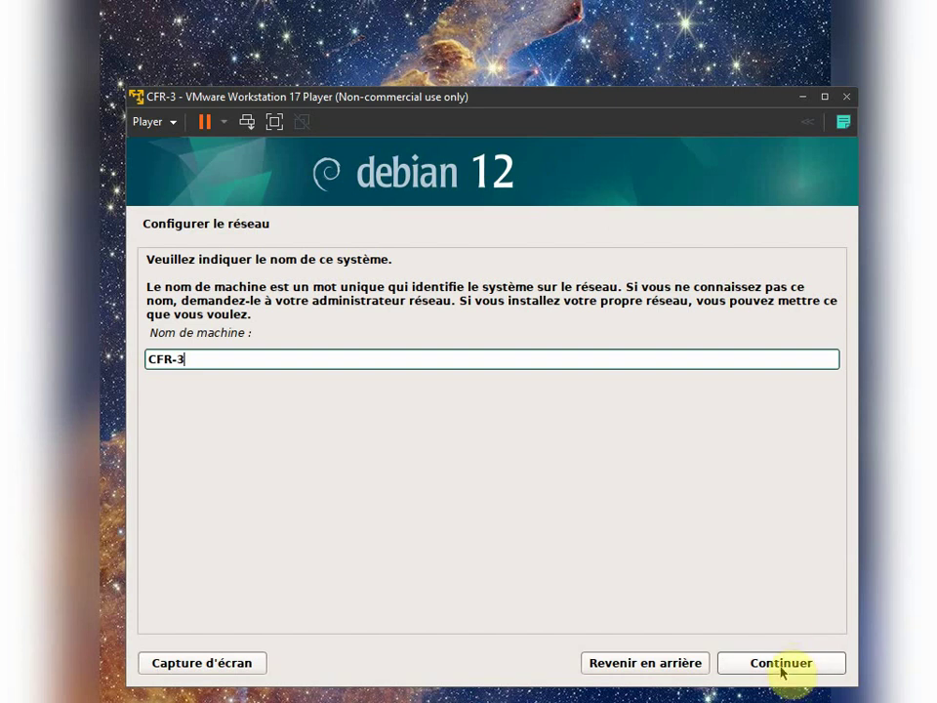
pyautogui.click(781, 668)
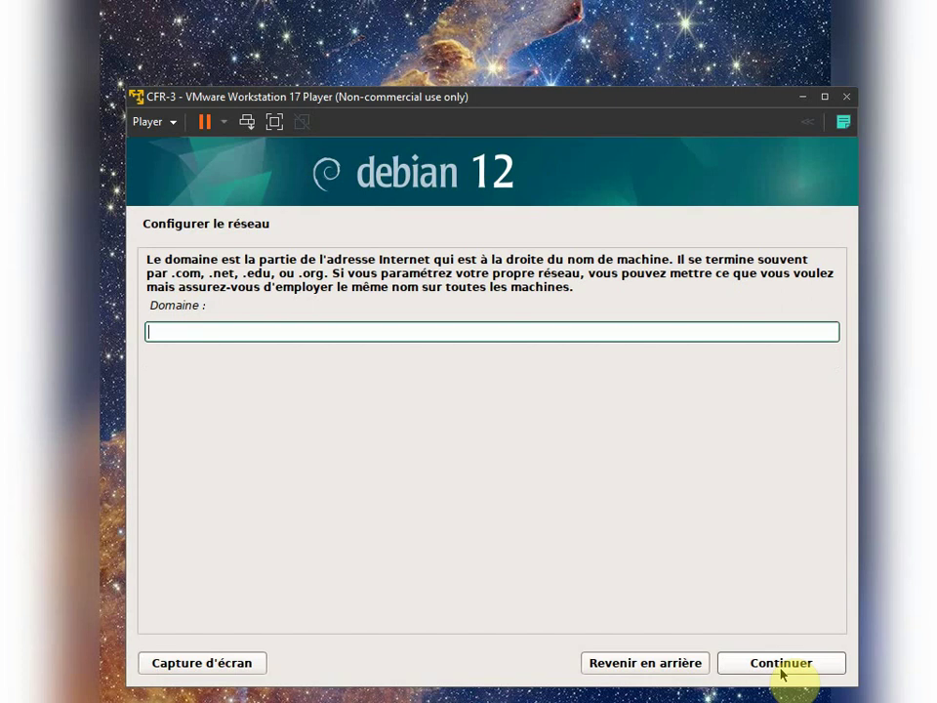
pyautogui.click(782, 667)
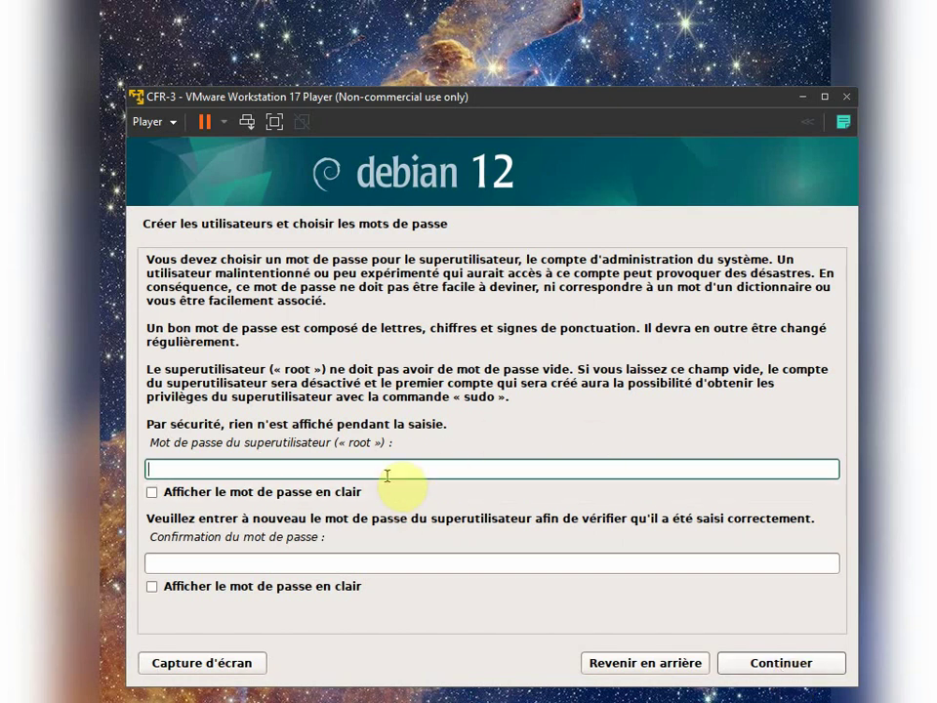
# Step: Enter the root password and continue
pyautogui.write('•••••')
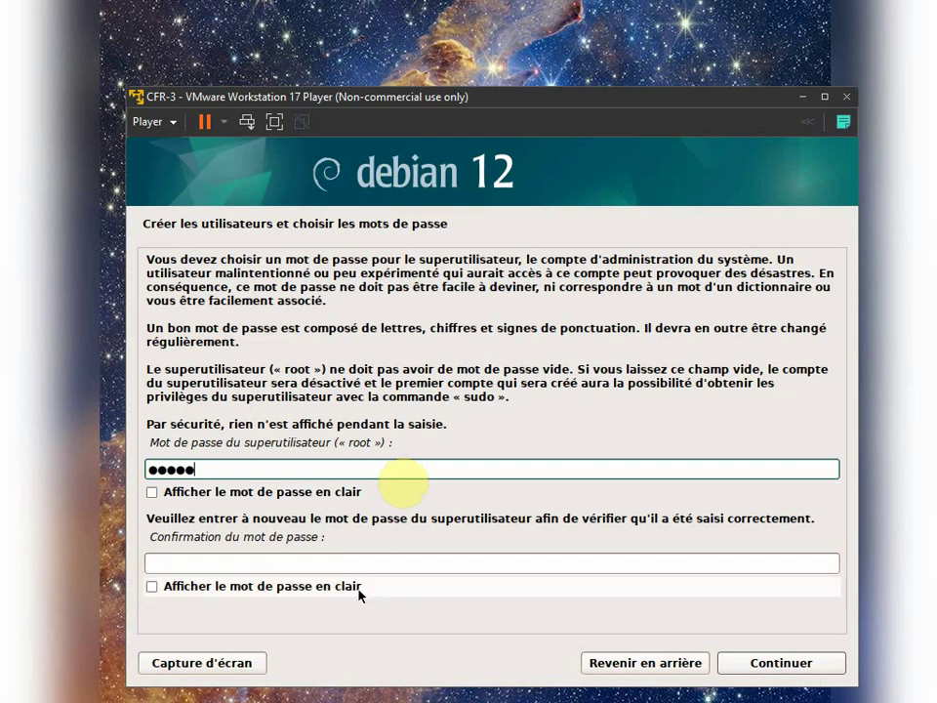
pyautogui.click(296, 564)
pyautogui.write('•••••')
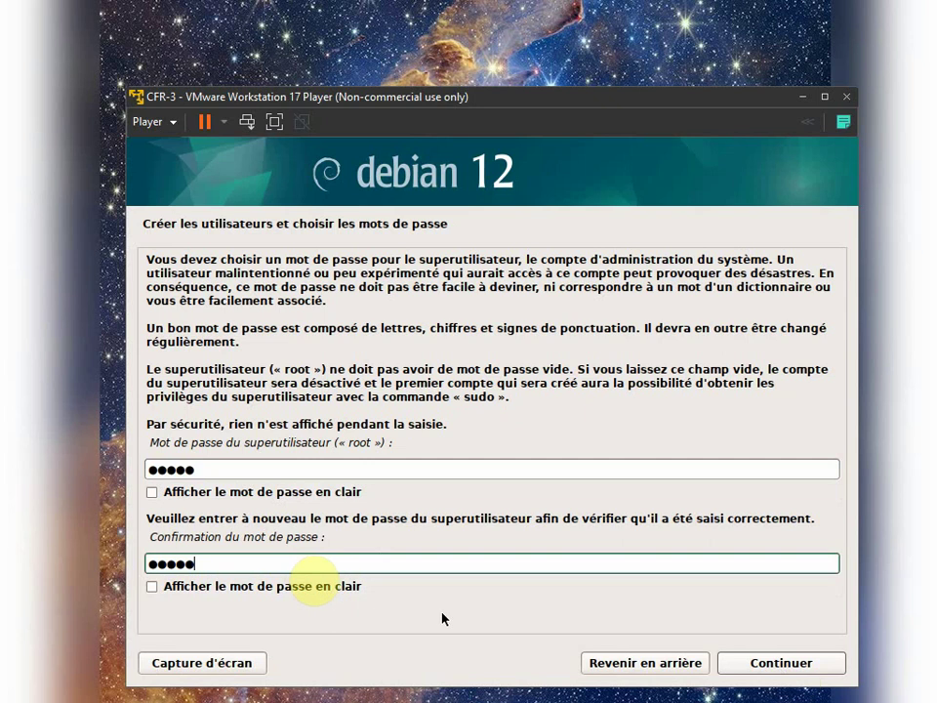
pyautogui.click(757, 667)
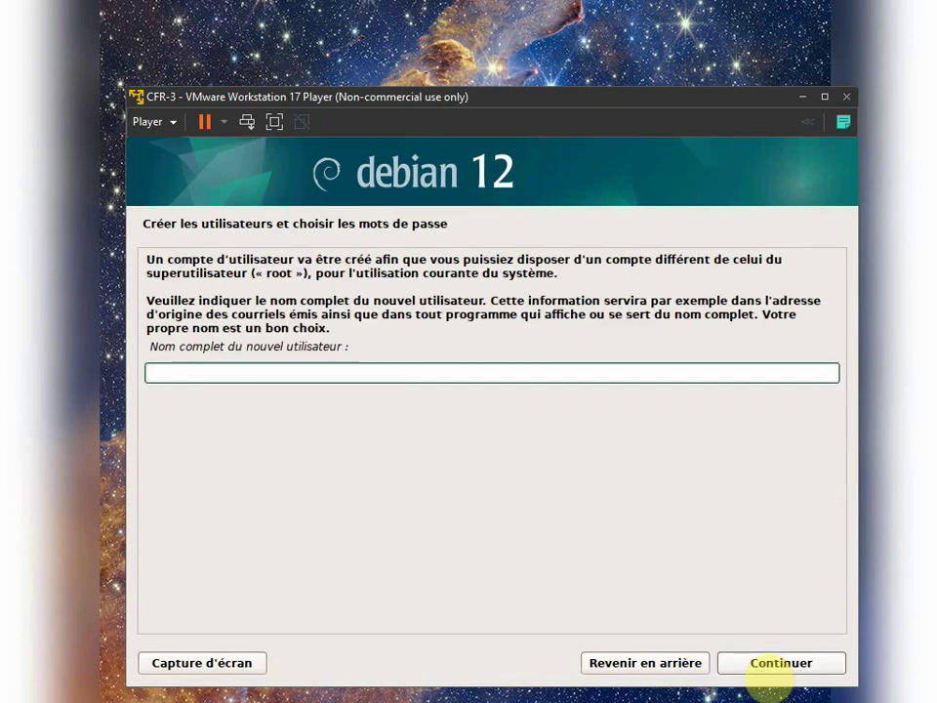
# Step: Enter the new user's full name, accept the username, and type the user password twice
pyautogui.write('ad')
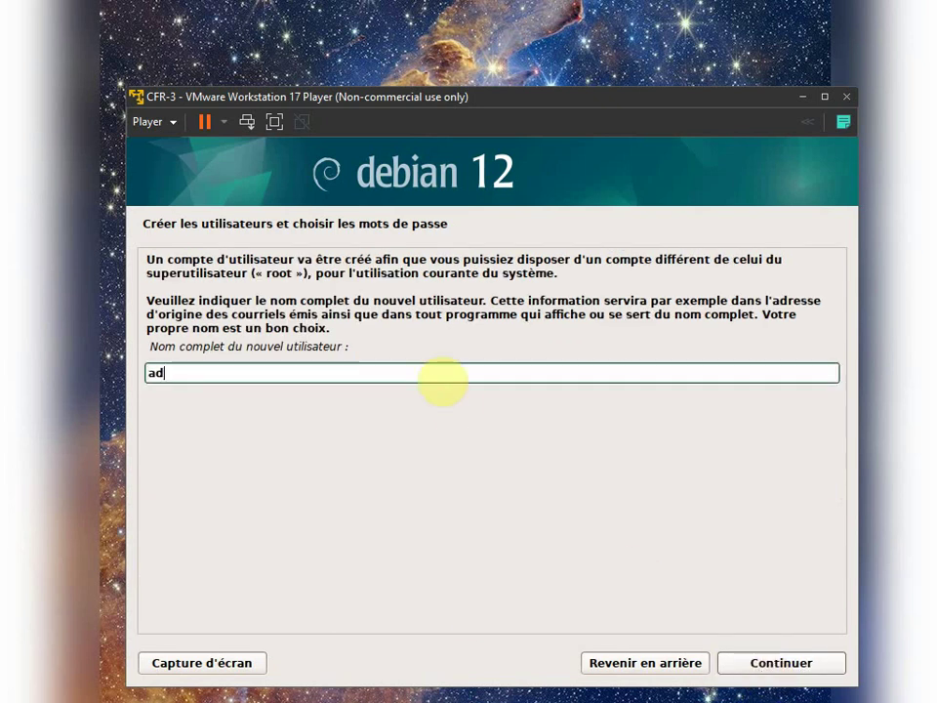
pyautogui.write('minn')
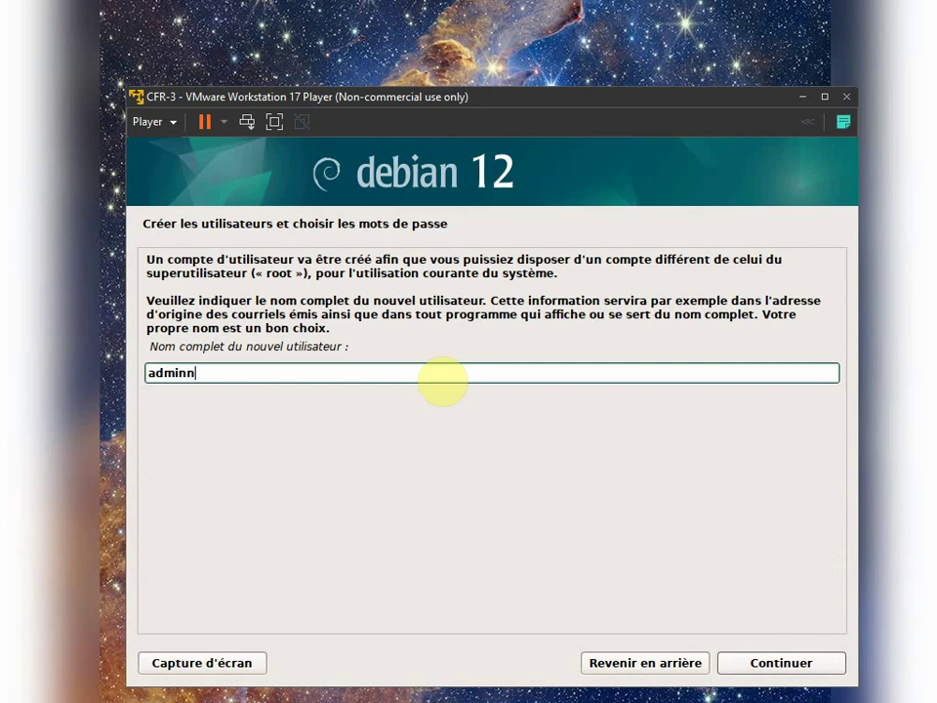
pyautogui.click(791, 663)
pyautogui.click(790, 664)
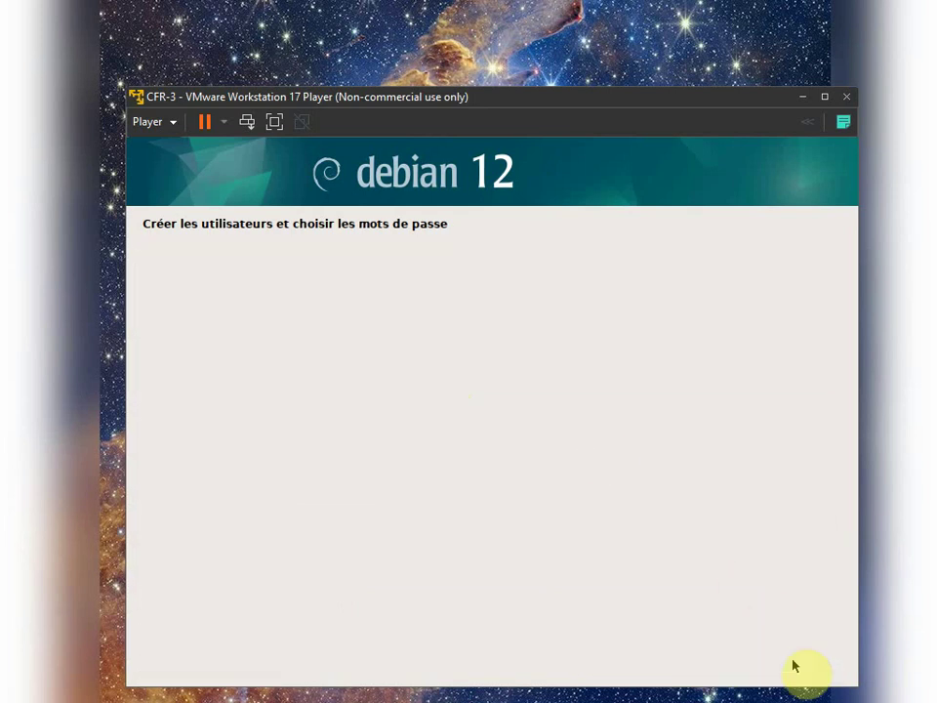
pyautogui.write('admin')
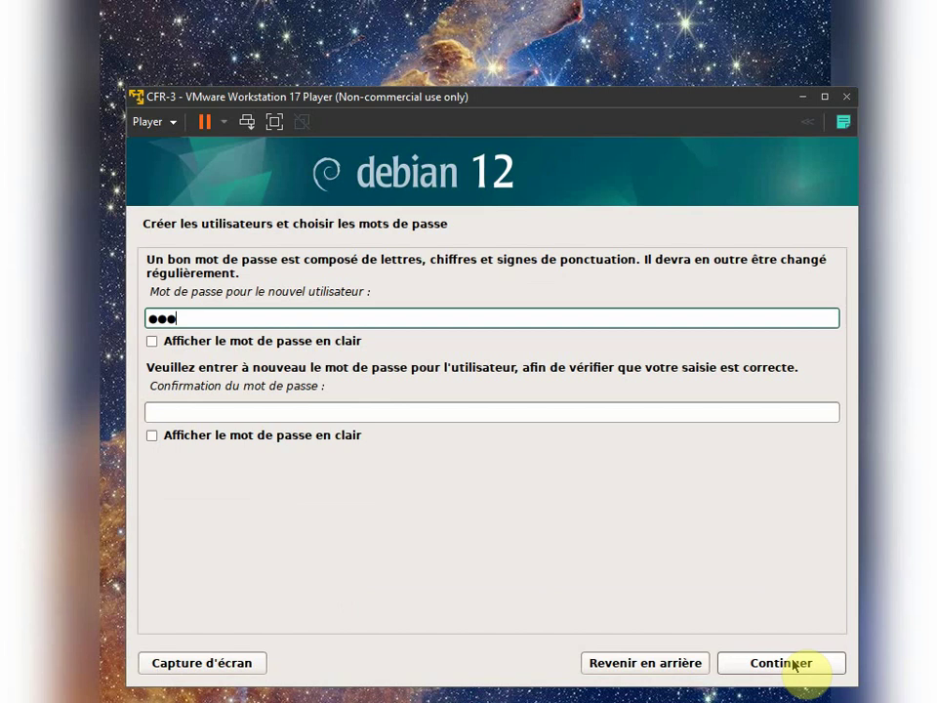
pyautogui.press('Tab')
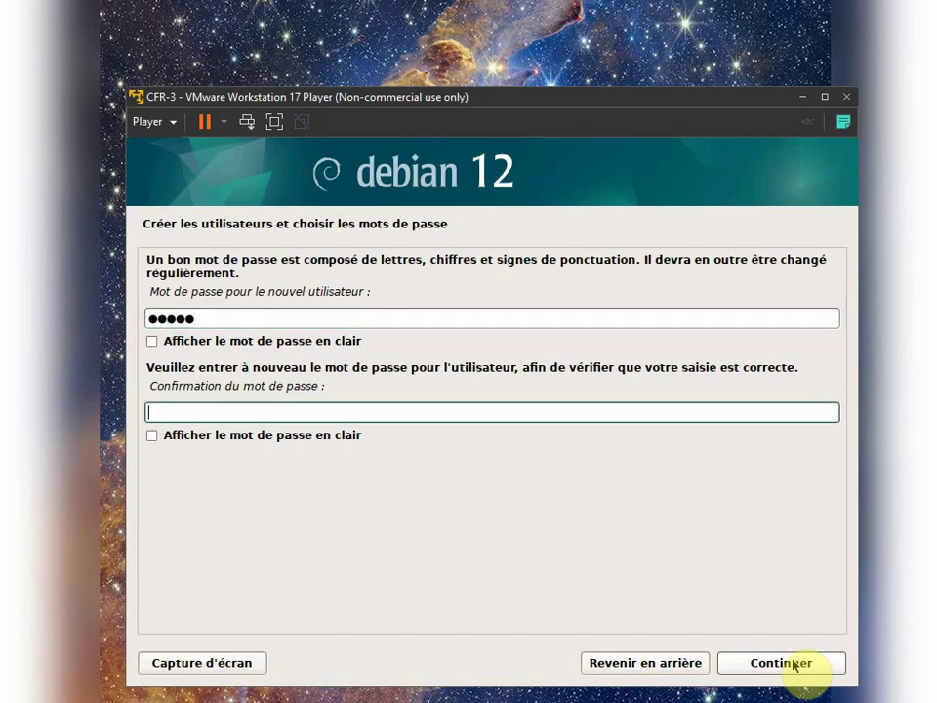
pyautogui.write('admin')
pyautogui.click(791, 669)
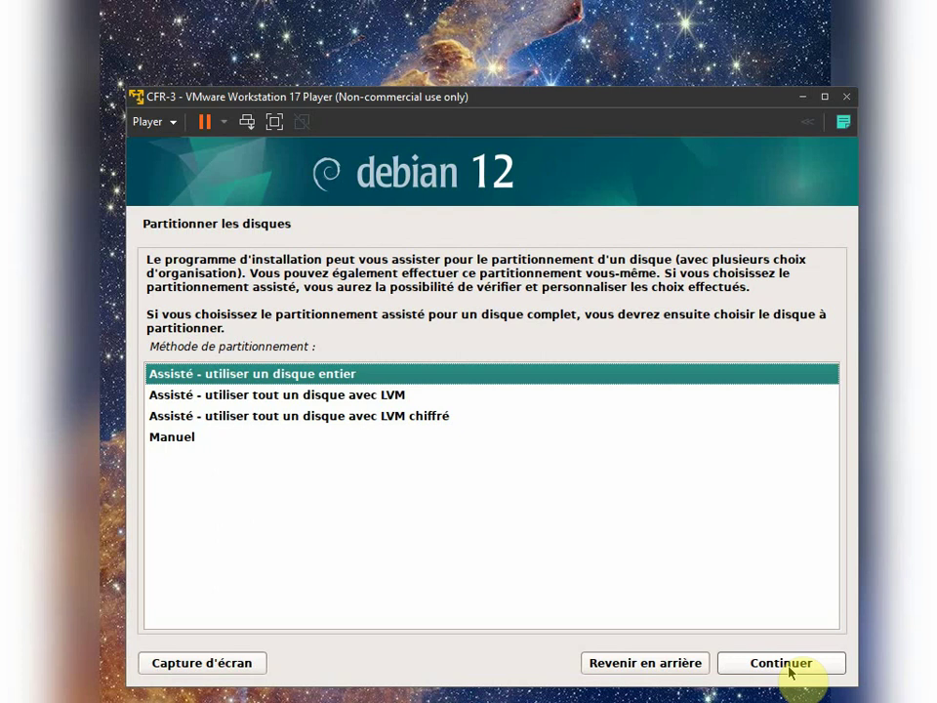
# Step: Guided-partition the whole 10.7 GB sda disk as a single partition and write the changes to disk
pyautogui.click(780, 662)
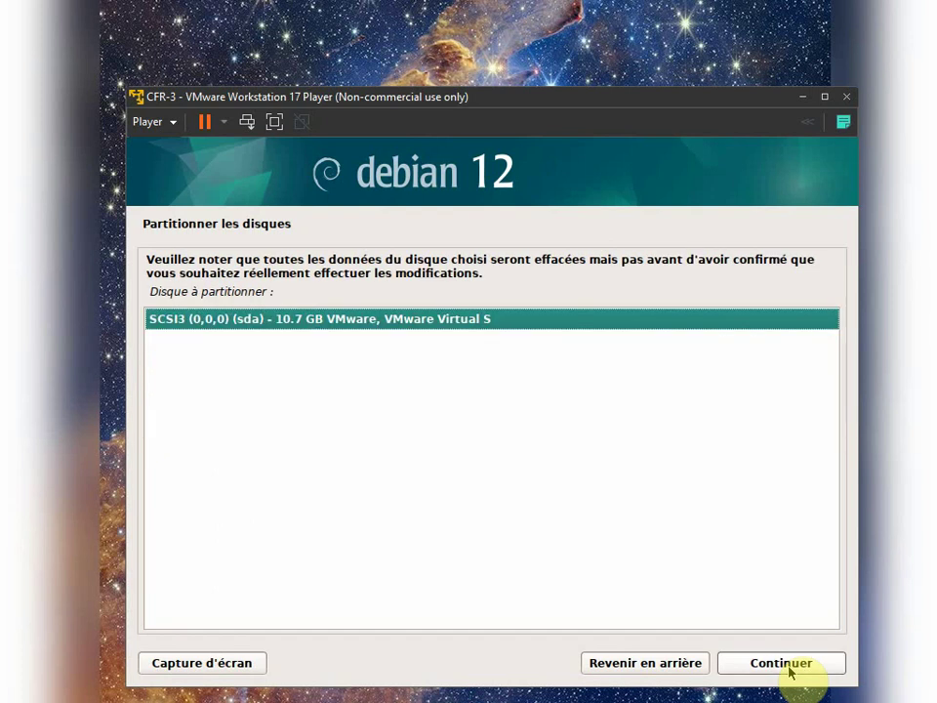
pyautogui.click(788, 670)
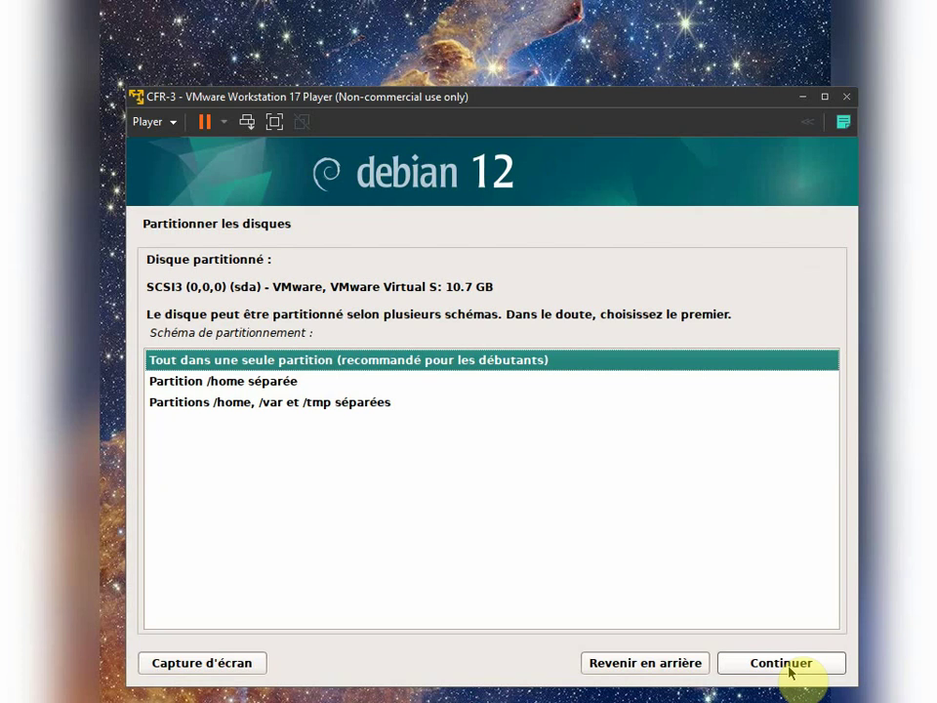
pyautogui.click(788, 669)
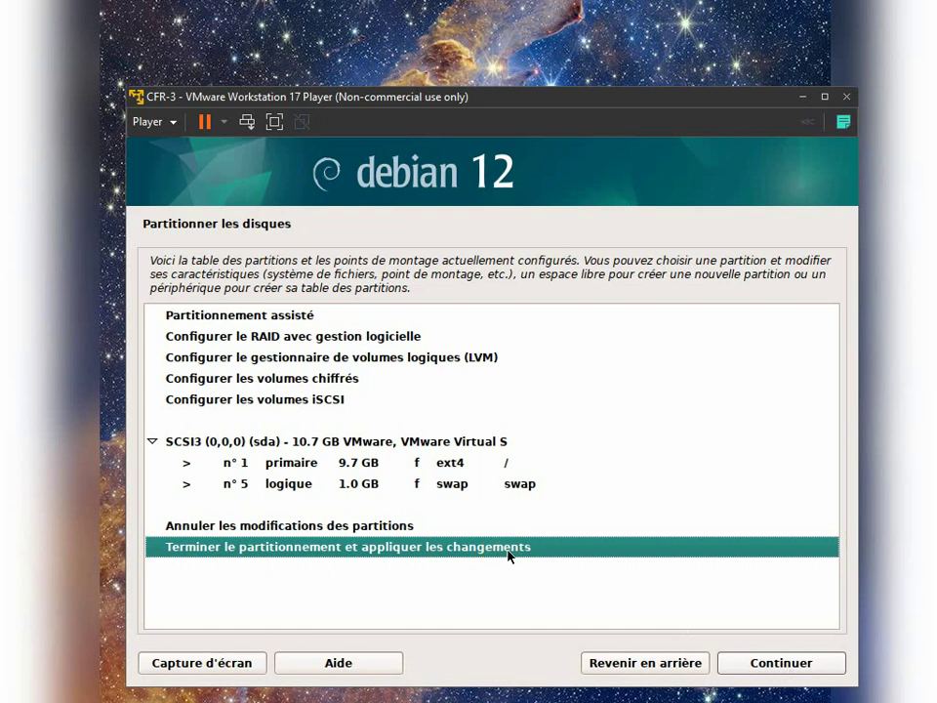
pyautogui.click(795, 667)
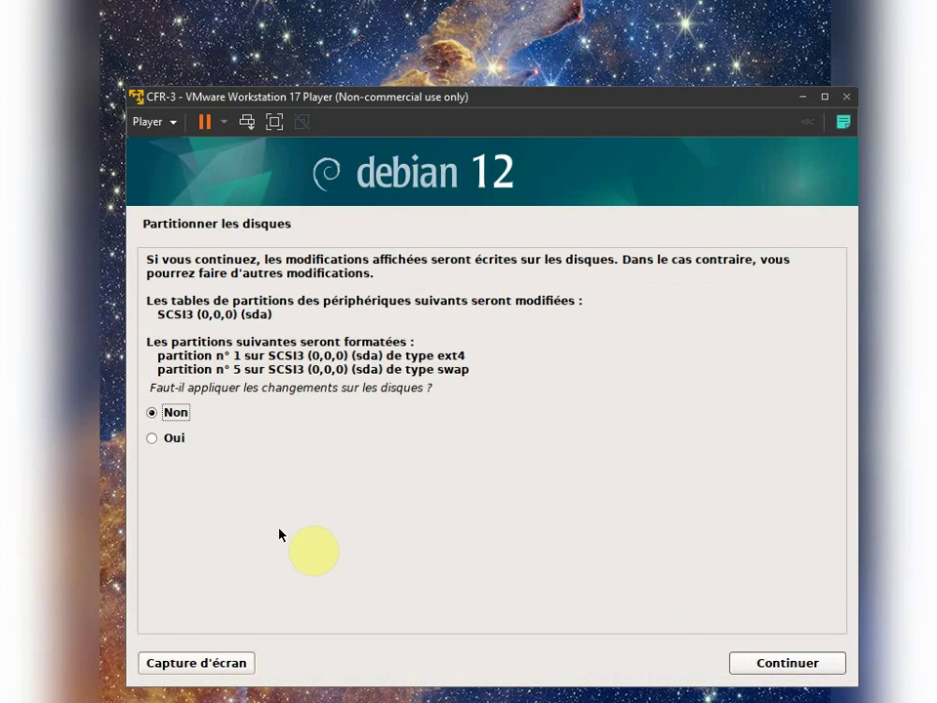
pyautogui.click(154, 440)
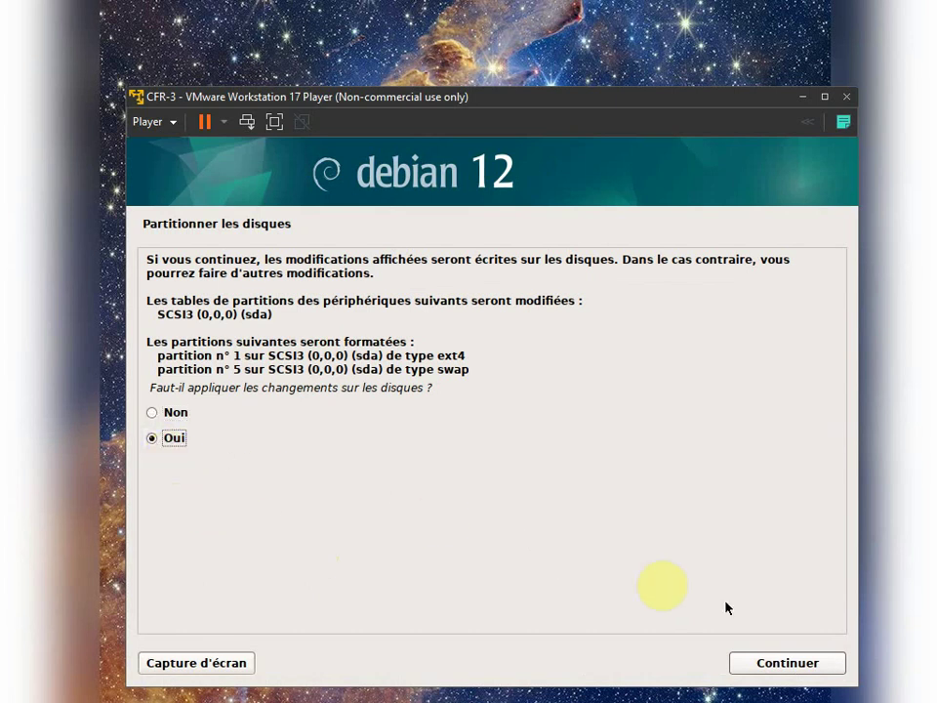
pyautogui.click(786, 663)
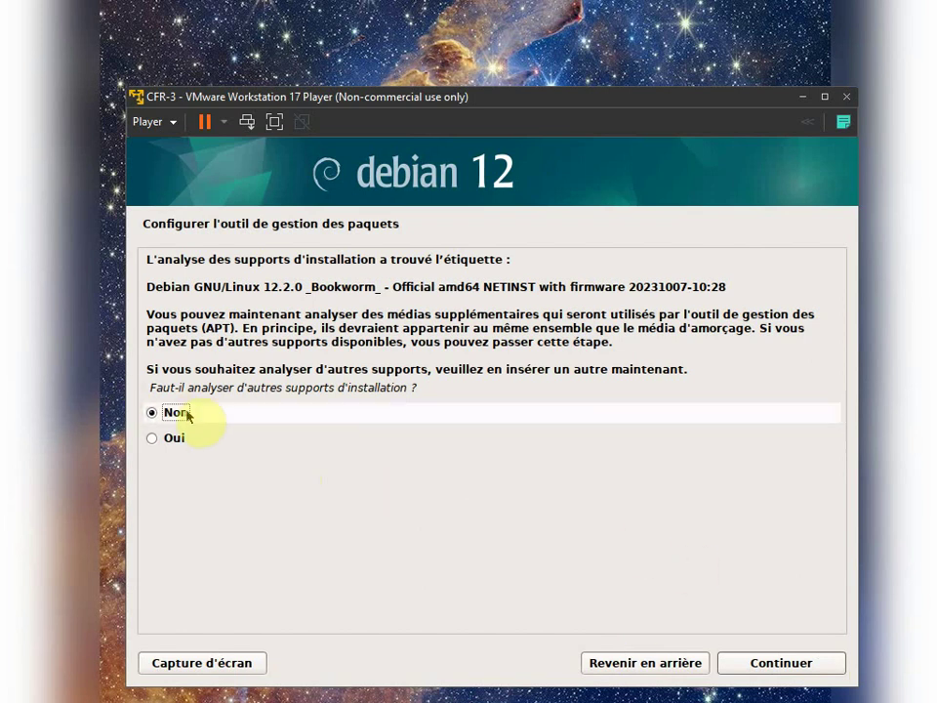
# Step: Skip extra media, use the Swiss deb.debian.org mirror without a proxy, and decline popularity-contest
pyautogui.click(787, 670)
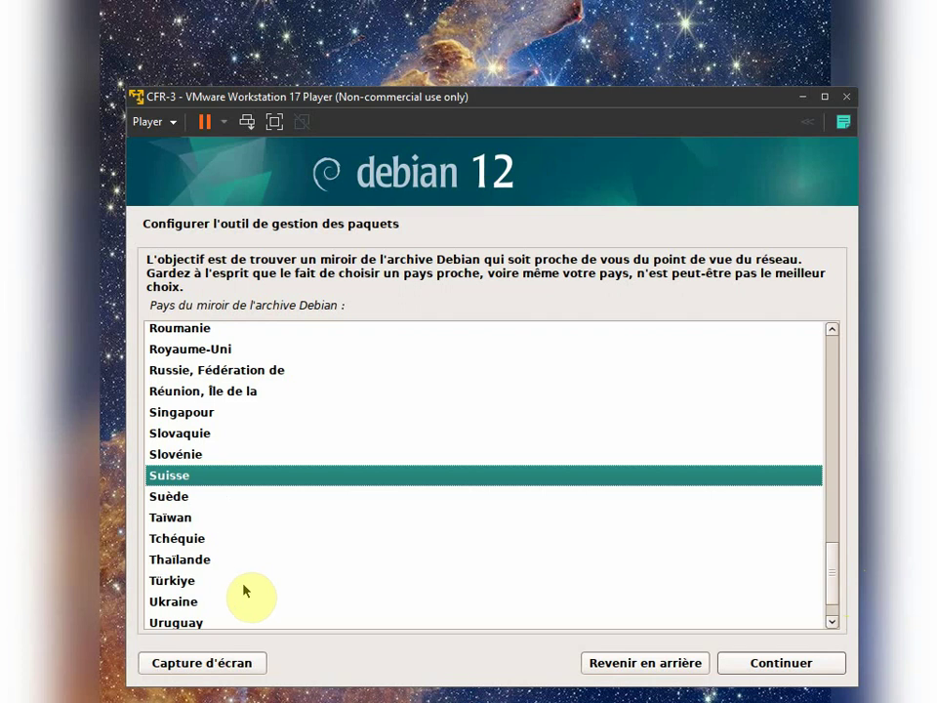
pyautogui.click(769, 669)
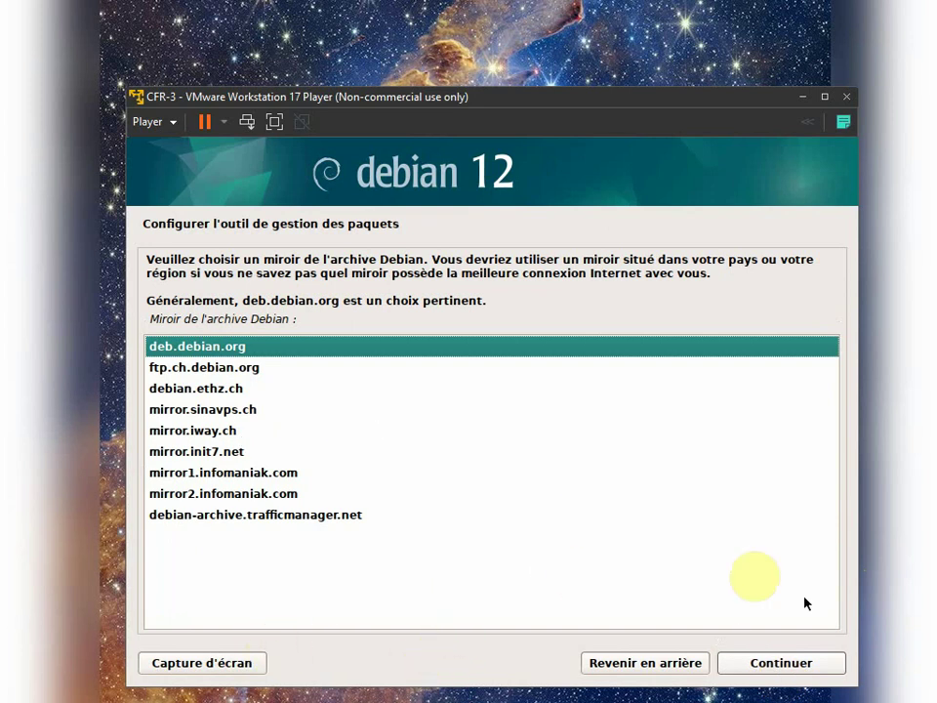
pyautogui.click(831, 671)
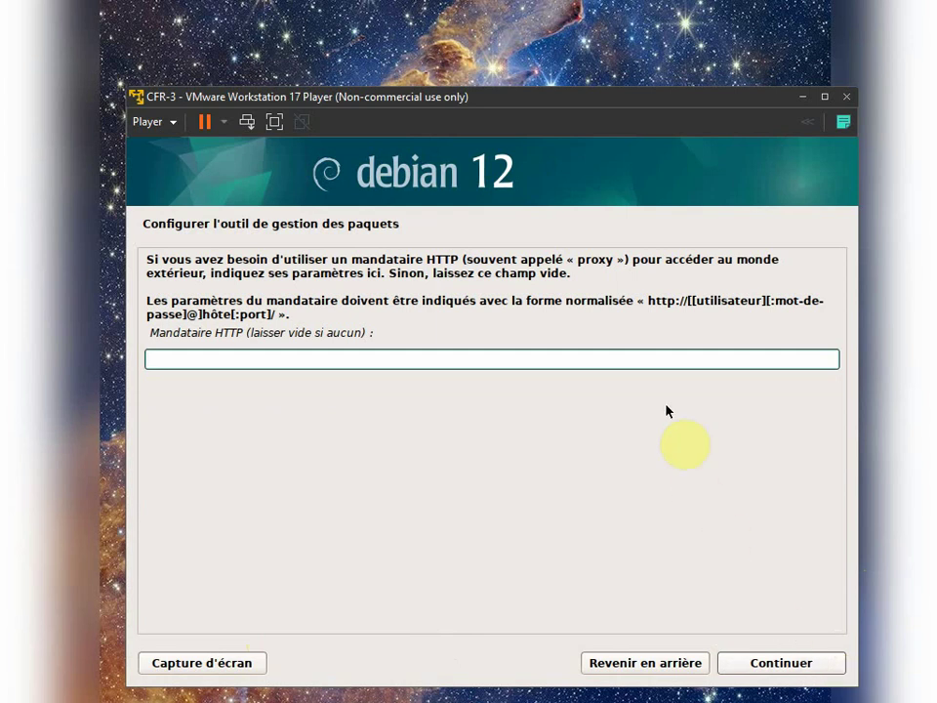
pyautogui.click(808, 670)
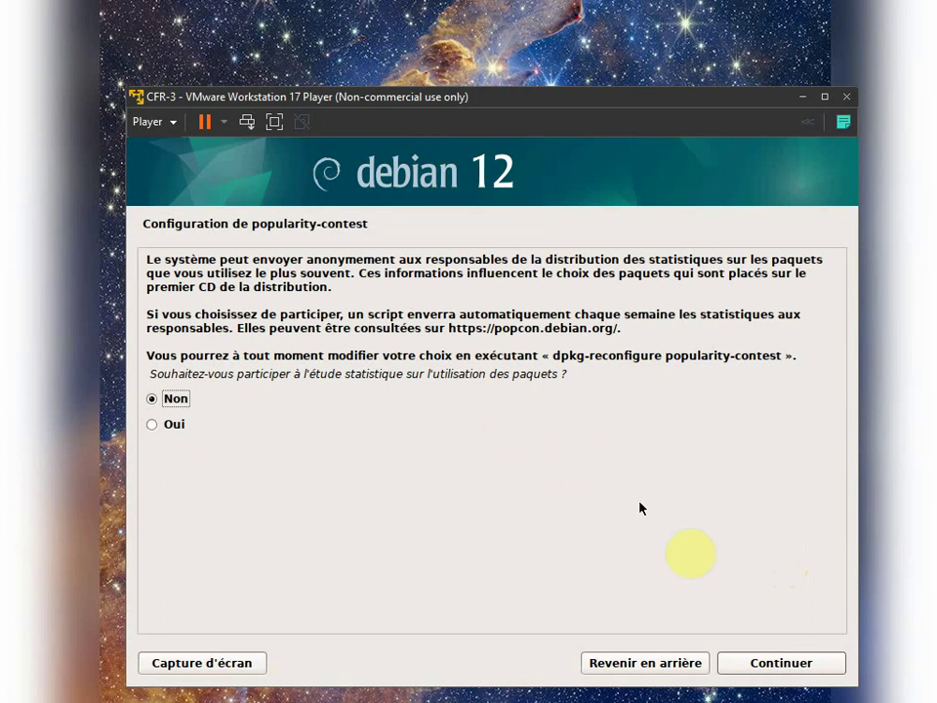
pyautogui.click(751, 669)
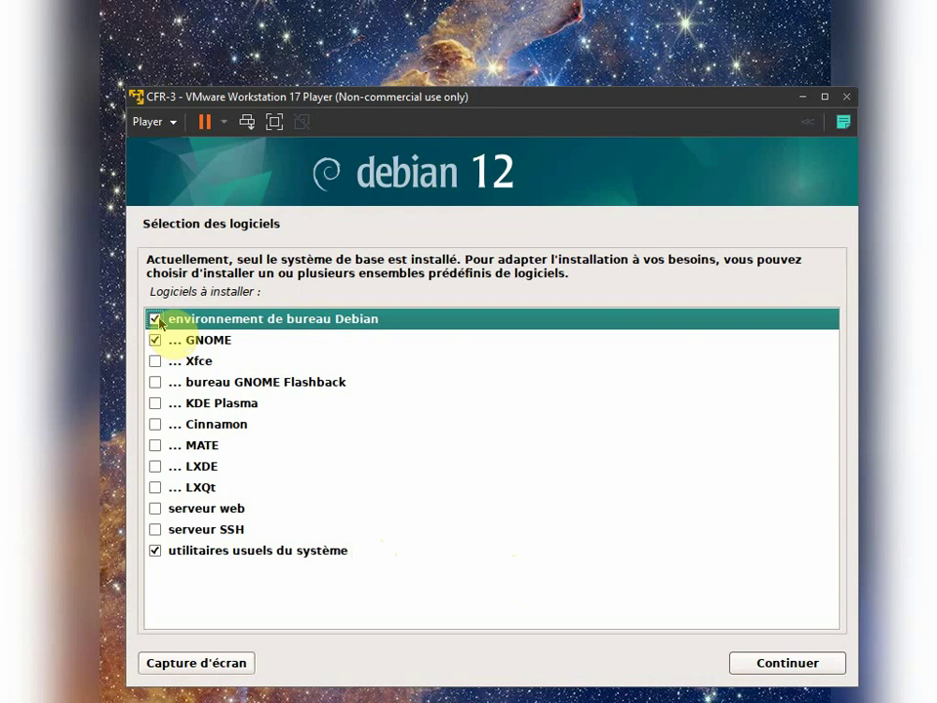
# Step: Untick the Debian desktop and GNOME, keep only standard system utilities, and start installing
pyautogui.click(156, 320)
pyautogui.click(157, 341)
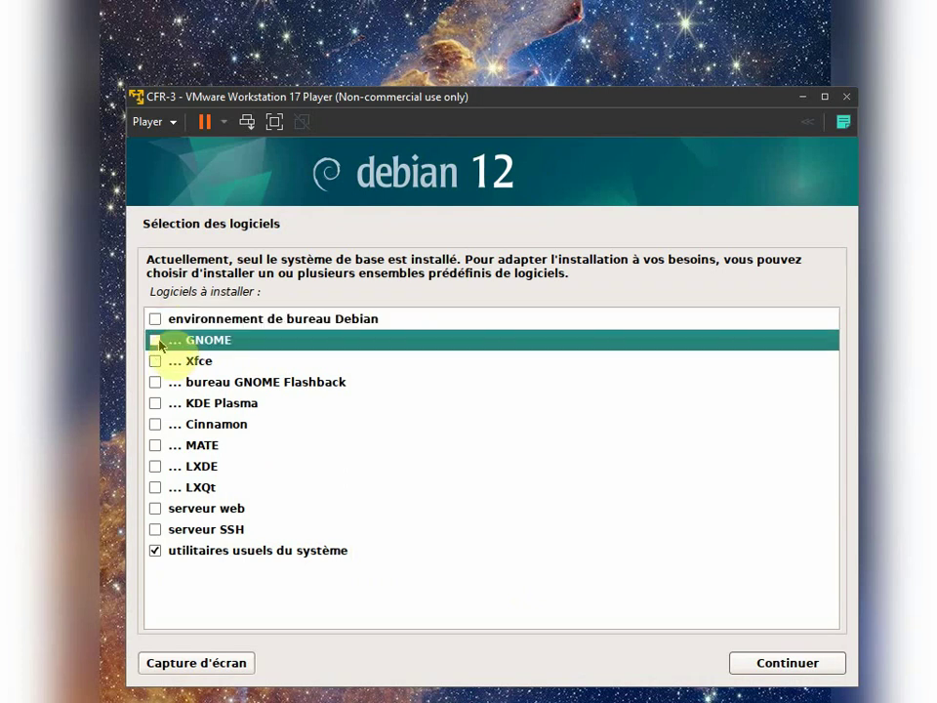
pyautogui.click(157, 341)
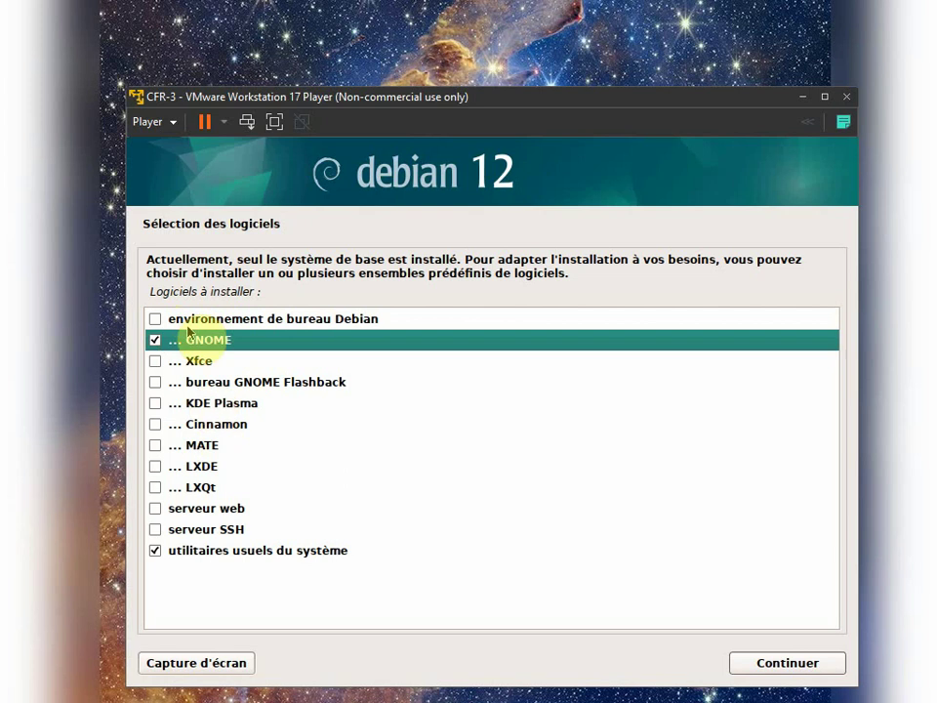
pyautogui.click(156, 341)
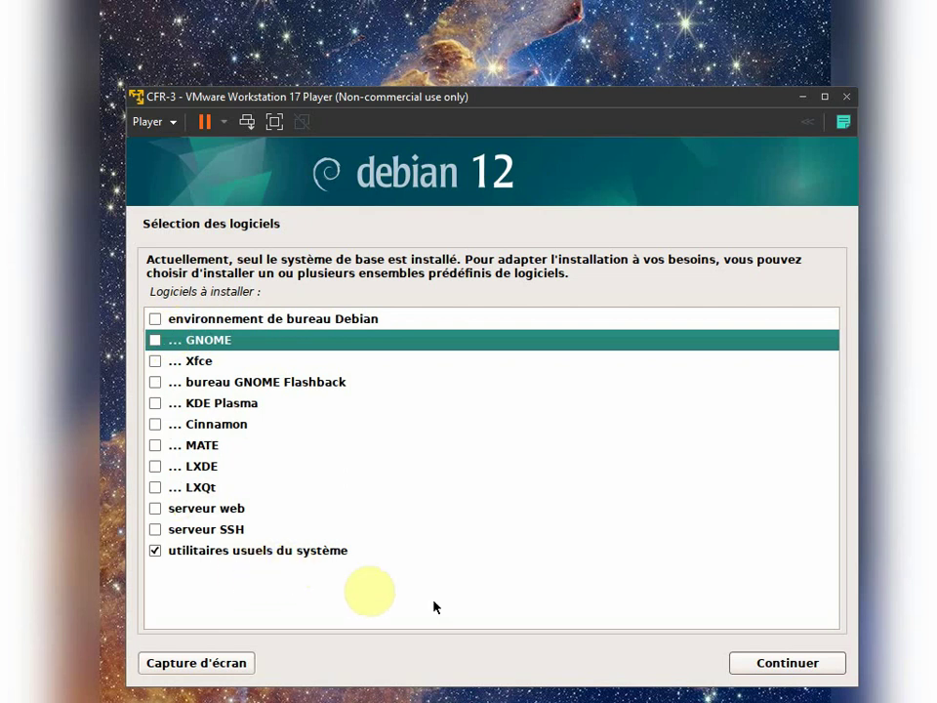
pyautogui.click(786, 662)
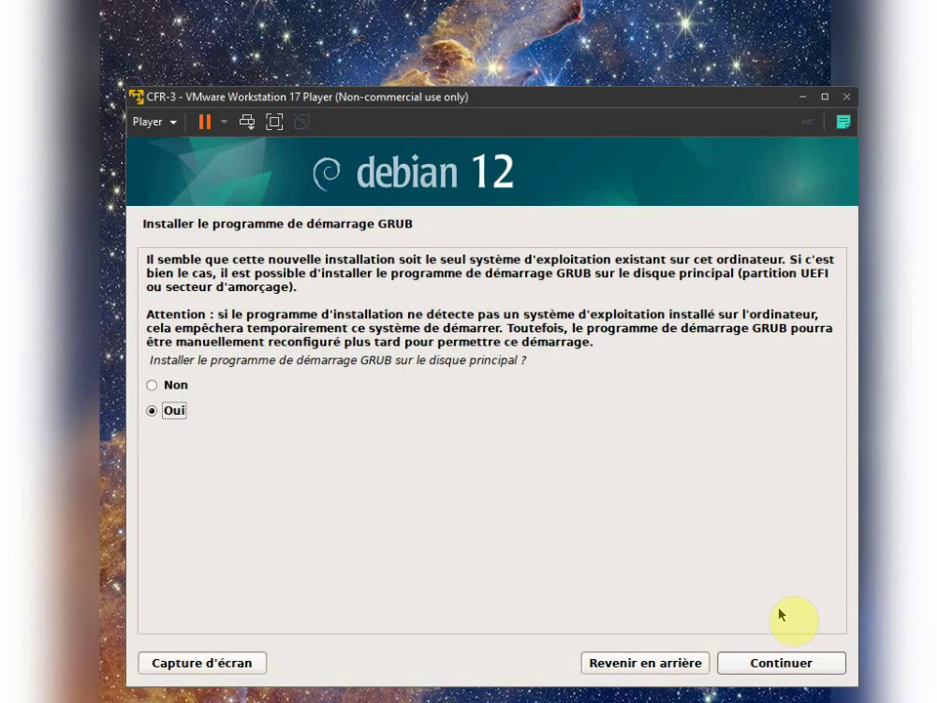
# Step: Accept installing GRUB and choose /dev/sda as the boot loader device
pyautogui.click(780, 666)
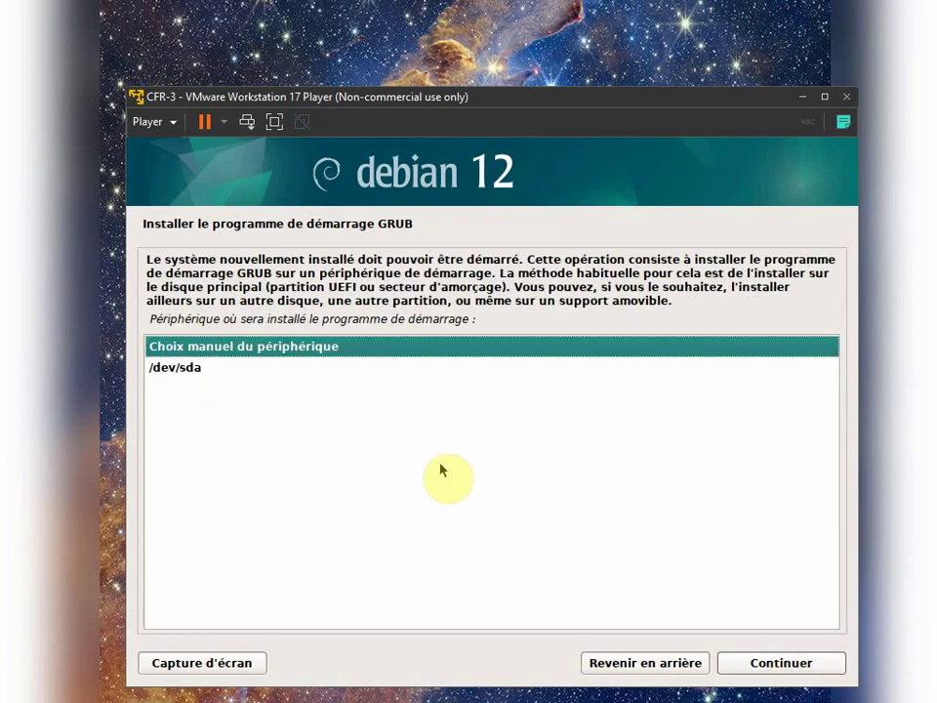
pyautogui.click(209, 371)
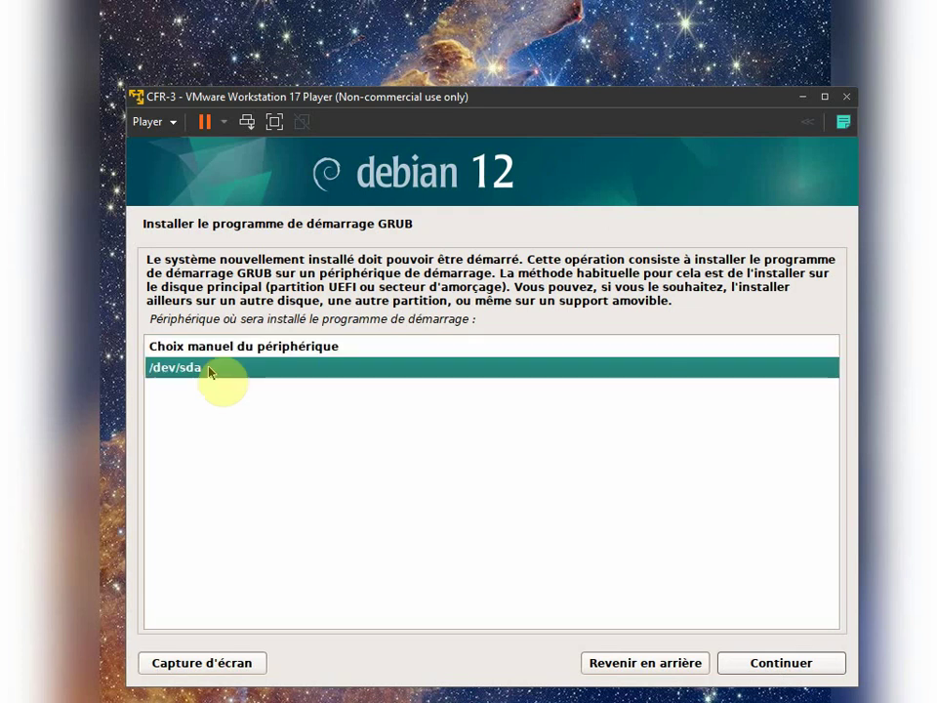
pyautogui.click(768, 666)
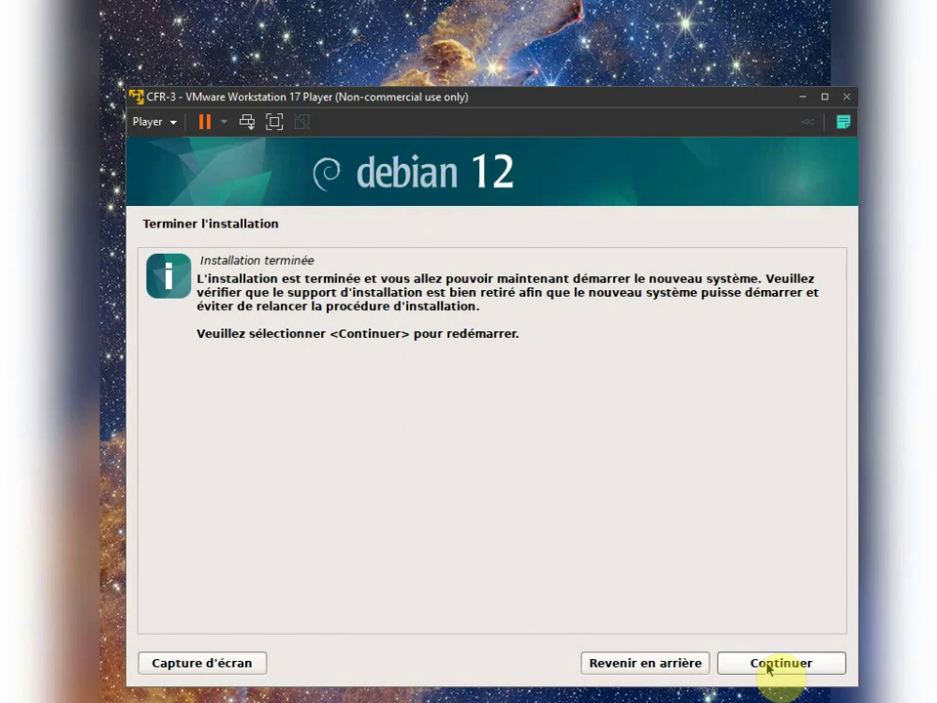
# Step: Accept the Installation terminée prompt so the VM reboots into the new Debian system
pyautogui.click(768, 668)
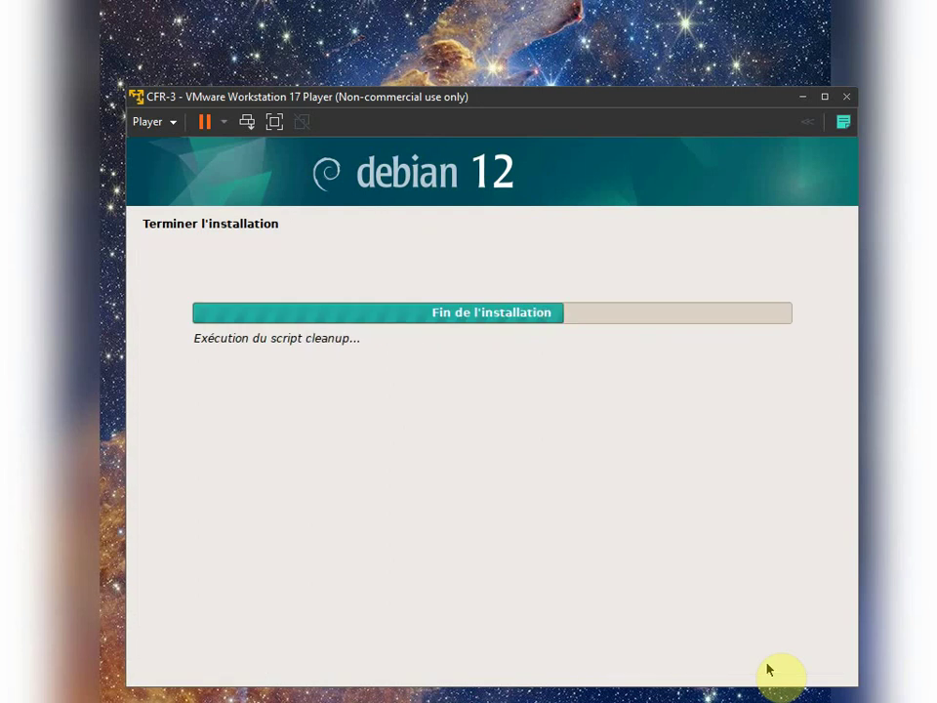